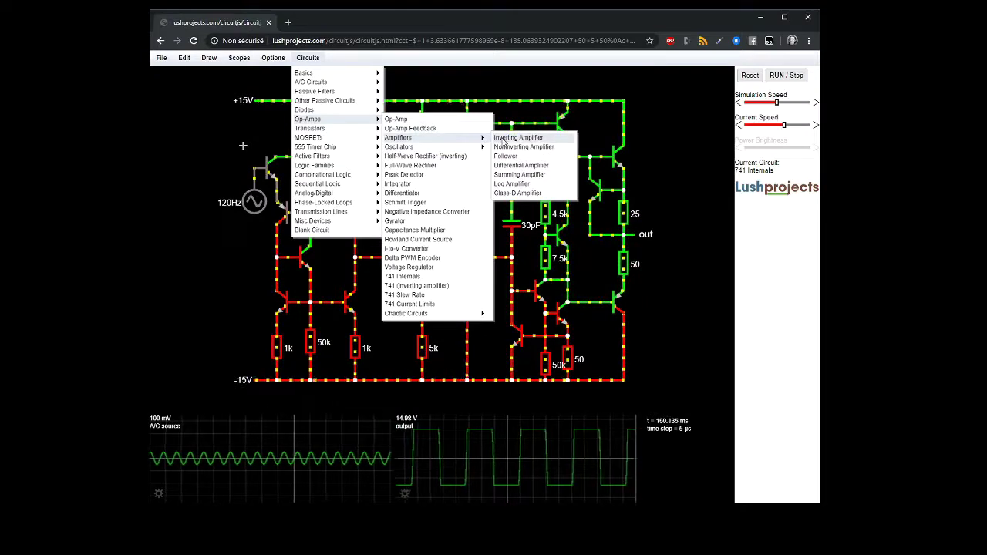
Load the Inverting Amplifier op-amp example circuit and inspect its AC source, output and both resistors.
{"action": "left_click", "coordinate": [502, 139]}
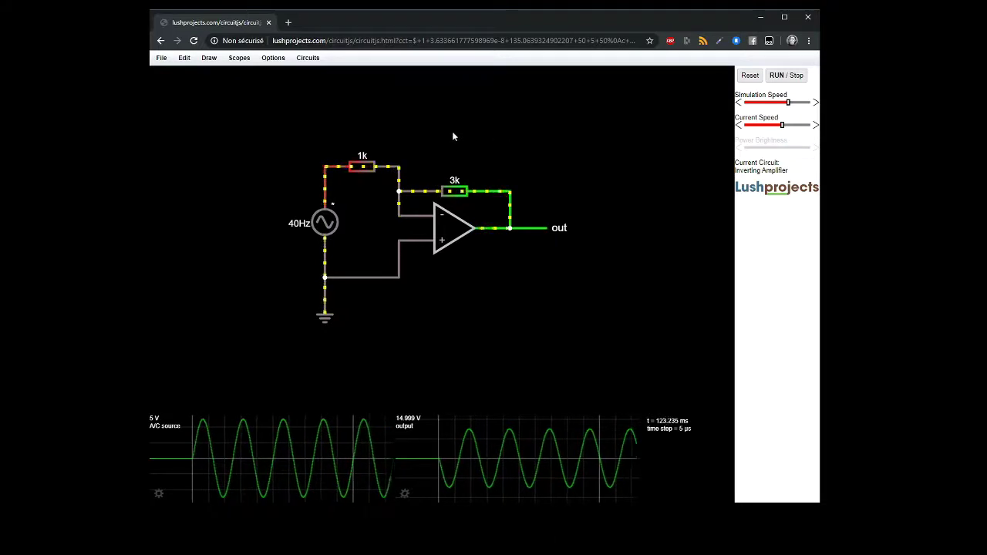
{"action": "mouse_move", "coordinate": [321, 230]}
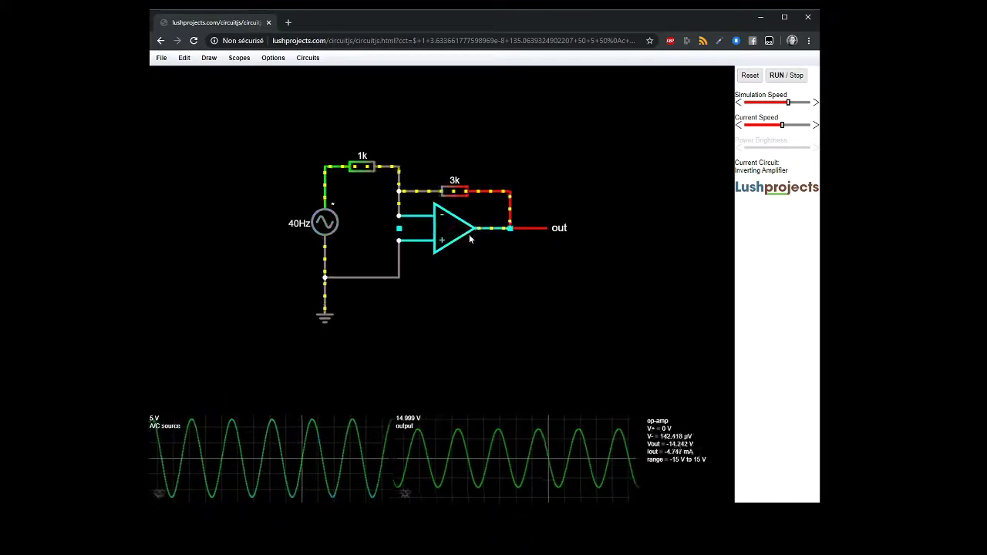
{"action": "mouse_move", "coordinate": [531, 229]}
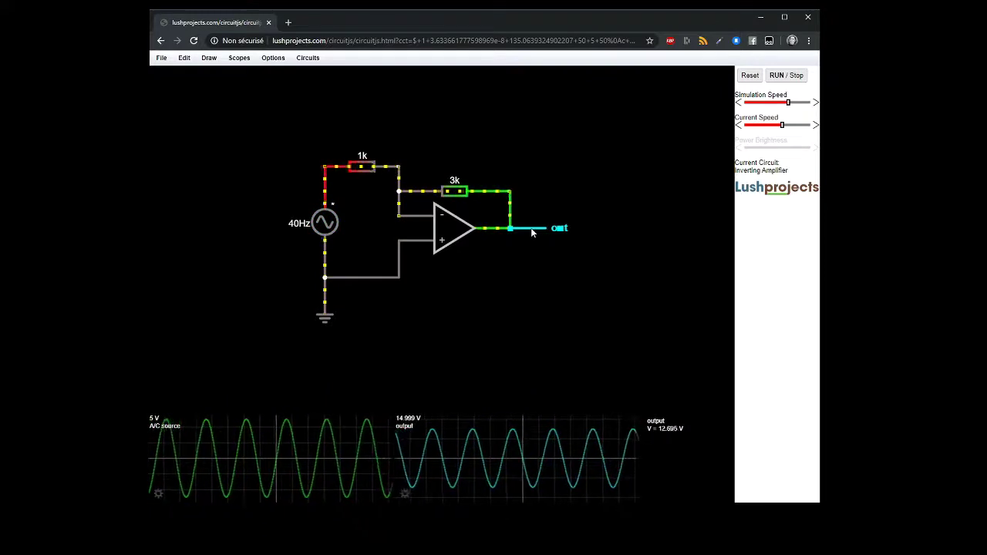
{"action": "mouse_move", "coordinate": [362, 170]}
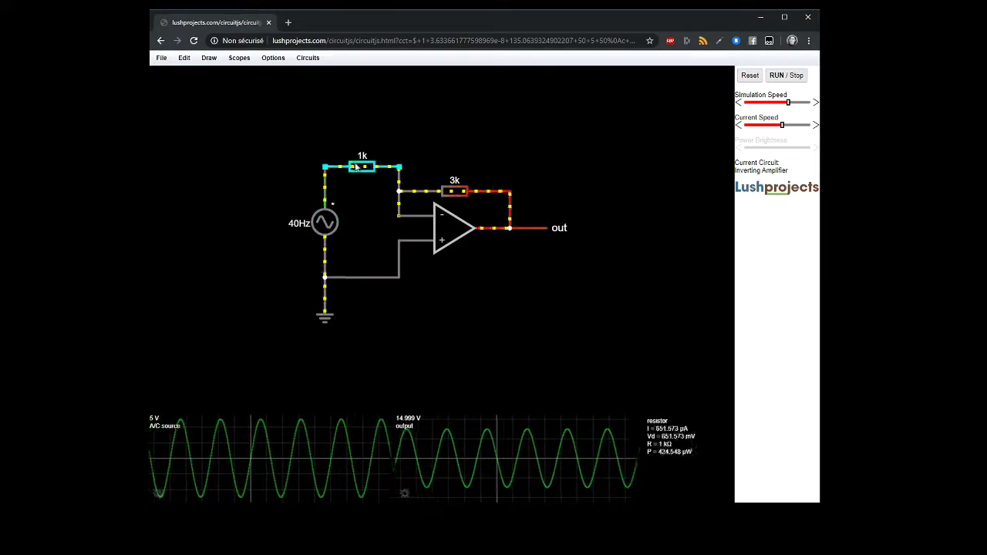
{"action": "mouse_move", "coordinate": [450, 192]}
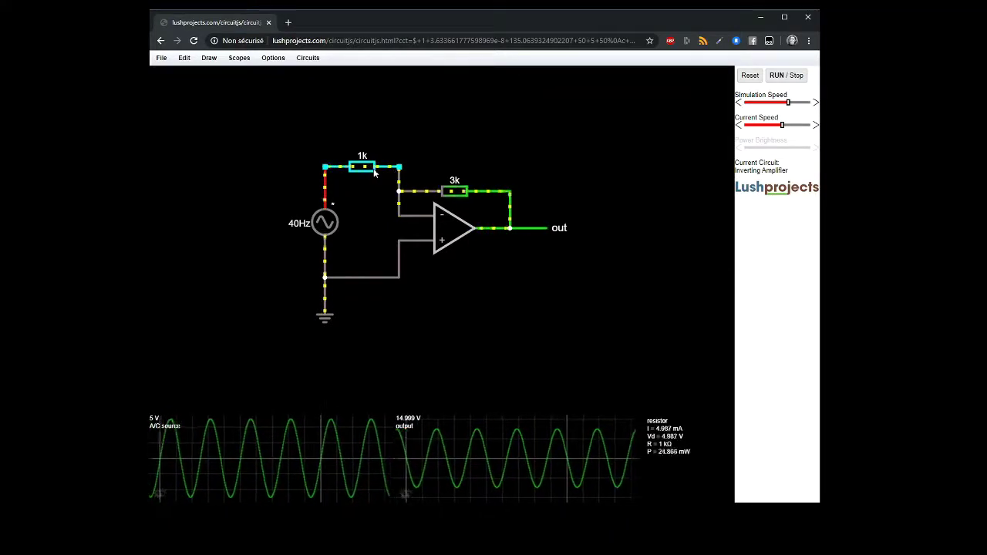
Compare the peaks of the AC source and output waveforms, pausing the simulation to read them on still traces.
{"action": "mouse_move", "coordinate": [231, 423]}
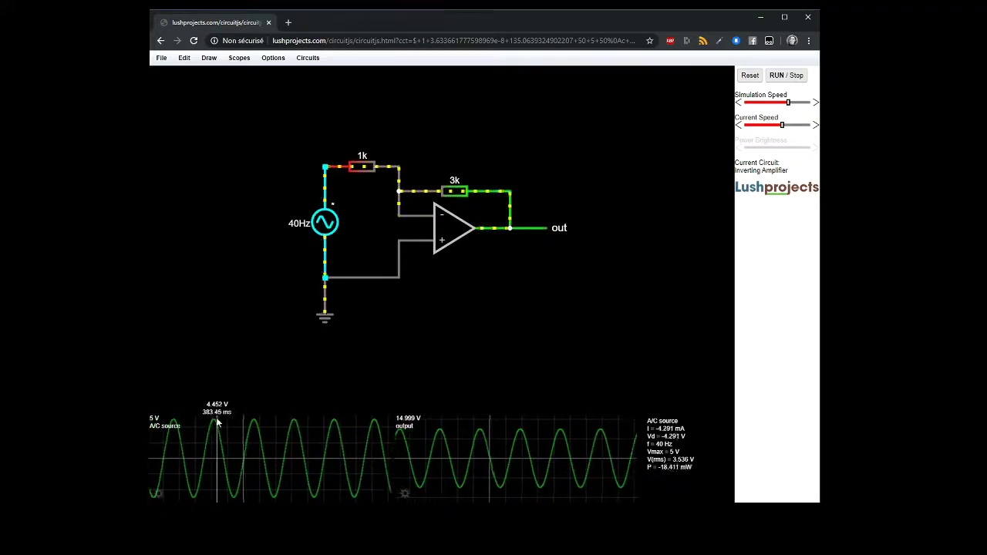
{"action": "mouse_move", "coordinate": [483, 447]}
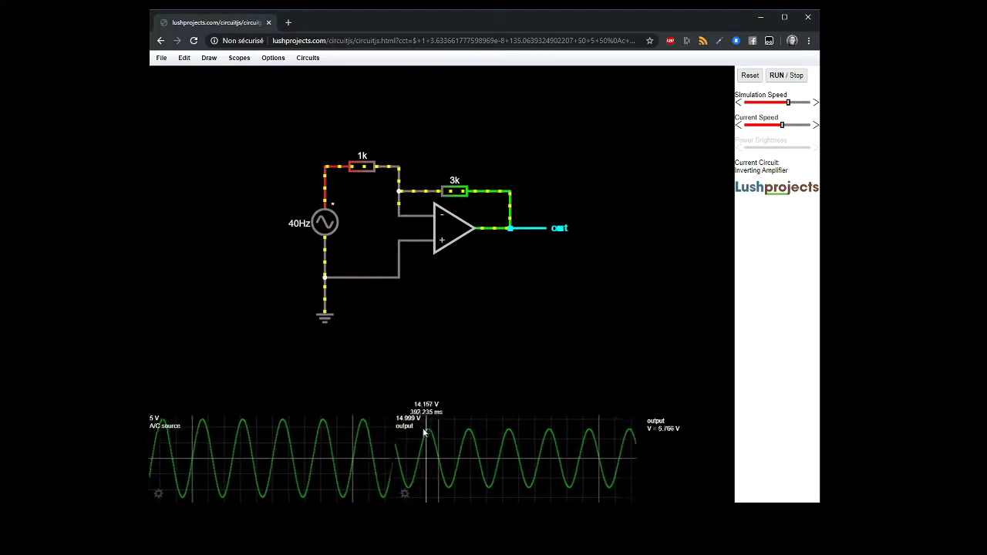
{"action": "mouse_move", "coordinate": [452, 224]}
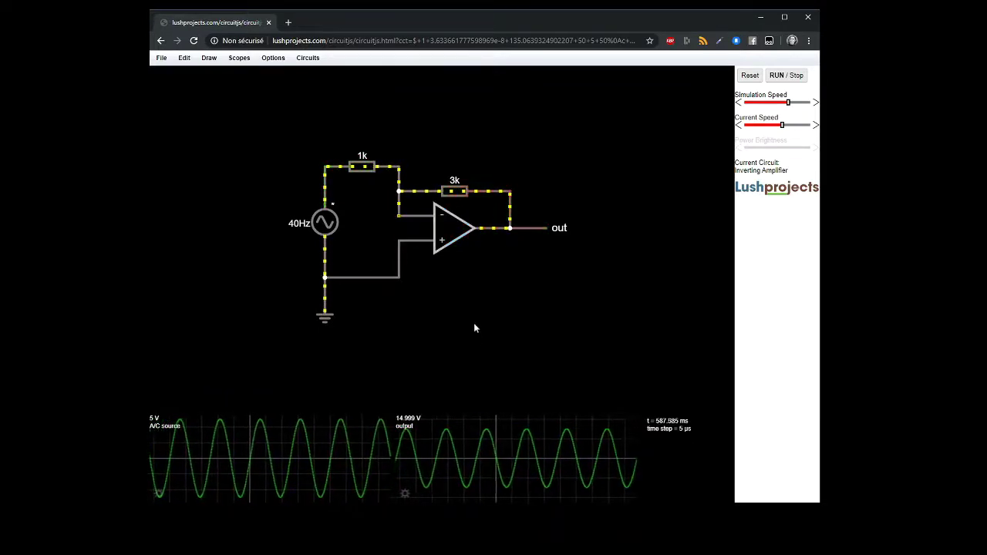
{"action": "mouse_move", "coordinate": [454, 434]}
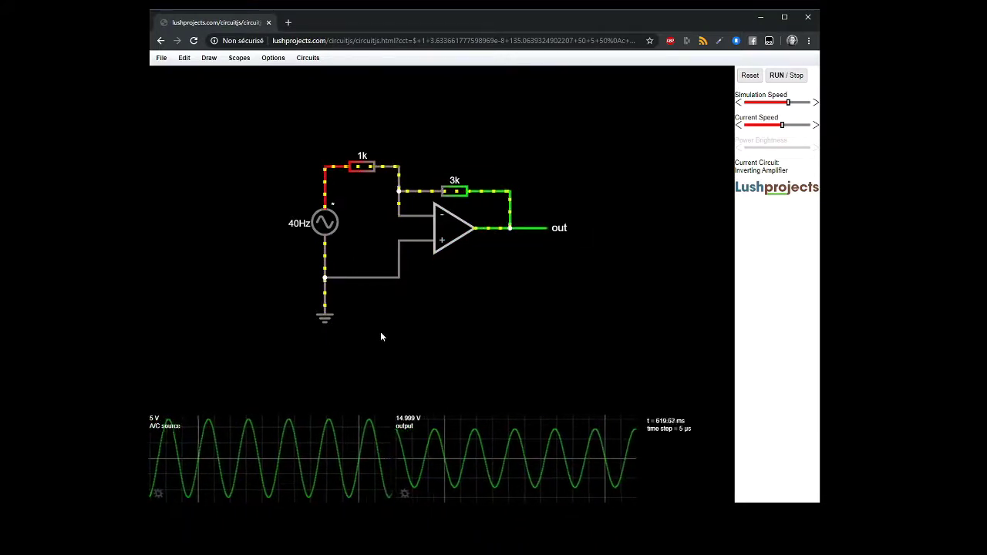
{"action": "left_click", "coordinate": [785, 76]}
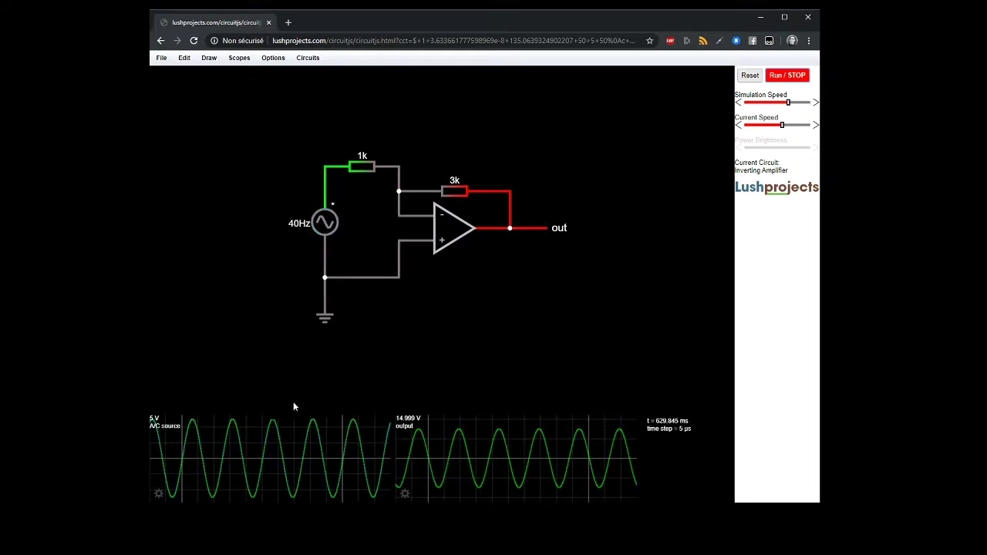
{"action": "mouse_move", "coordinate": [274, 421]}
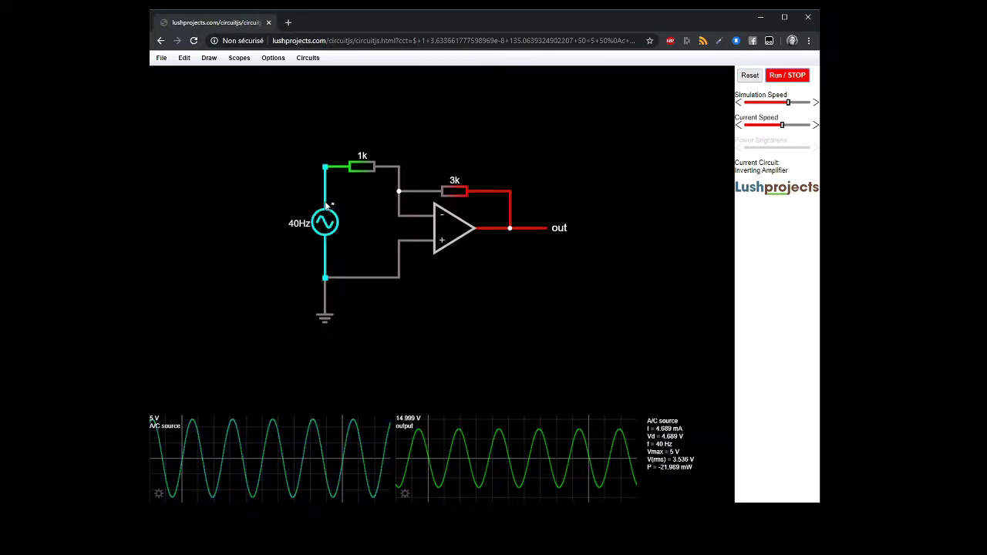
{"action": "mouse_move", "coordinate": [418, 436]}
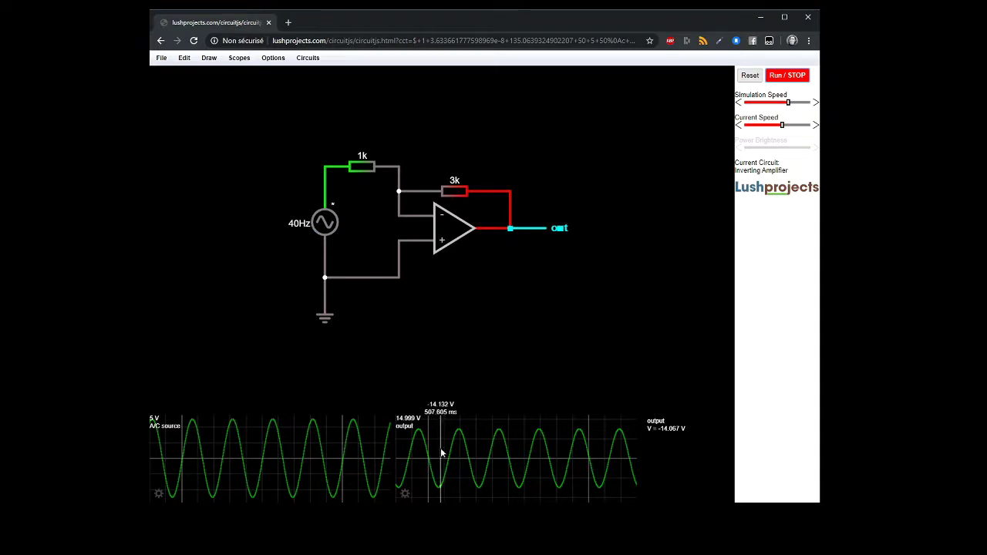
Combine the output scope with the AC source scope into one plot, run the simulation briefly and pause it.
{"action": "right_click", "coordinate": [473, 448]}
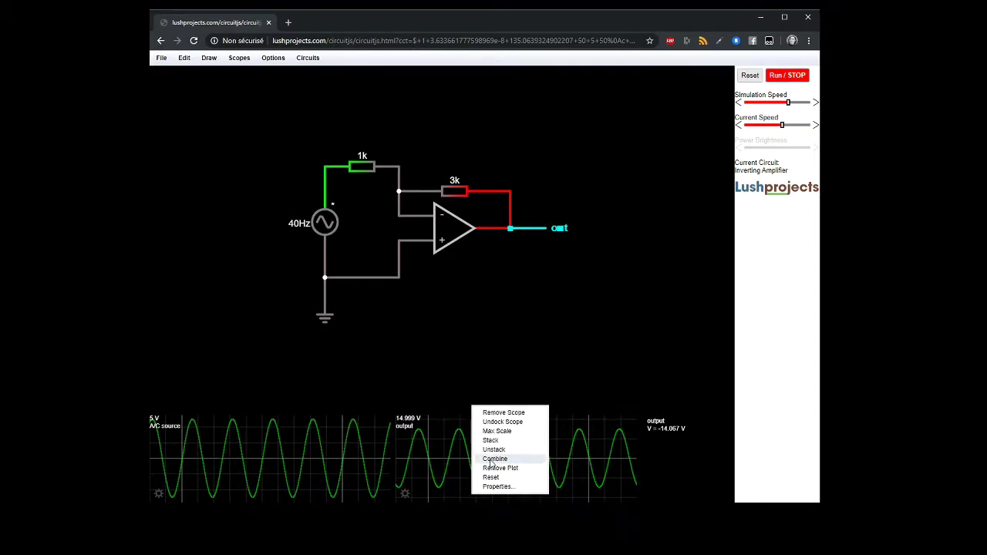
{"action": "left_click", "coordinate": [495, 459]}
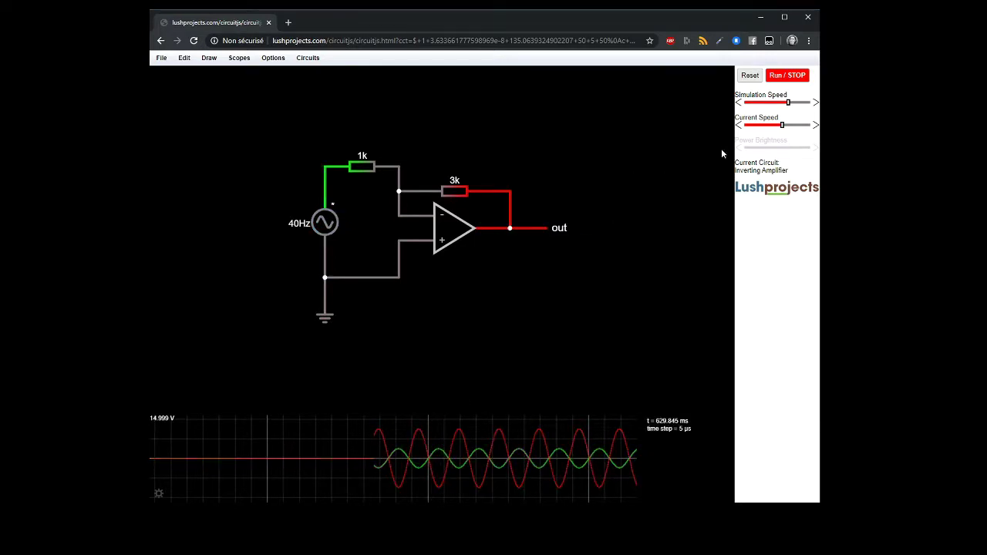
{"action": "left_click", "coordinate": [773, 77]}
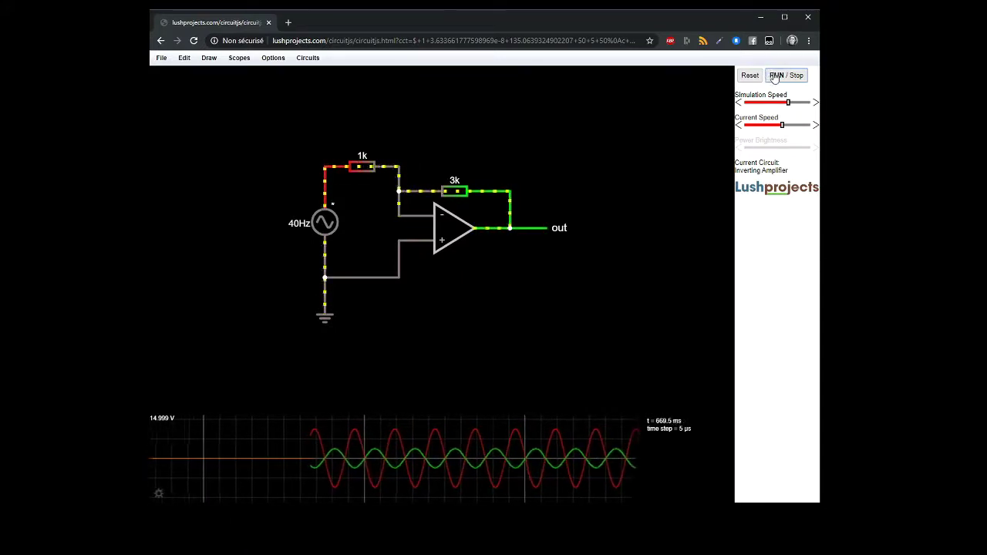
{"action": "left_click", "coordinate": [774, 77]}
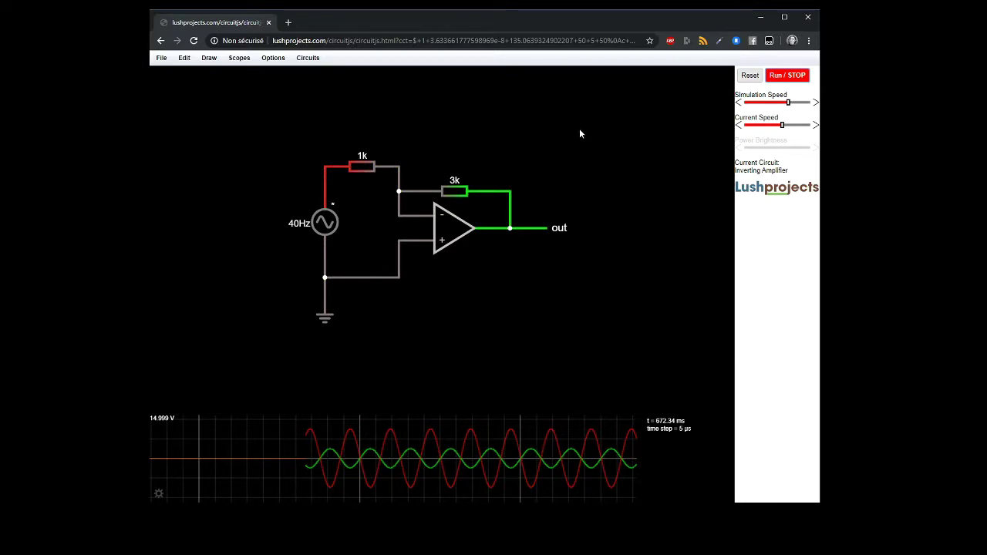
Add a resistance slider to the 3k feedback resistor with a minimum of 1k and a maximum of 10k.
{"action": "right_click", "coordinate": [457, 199]}
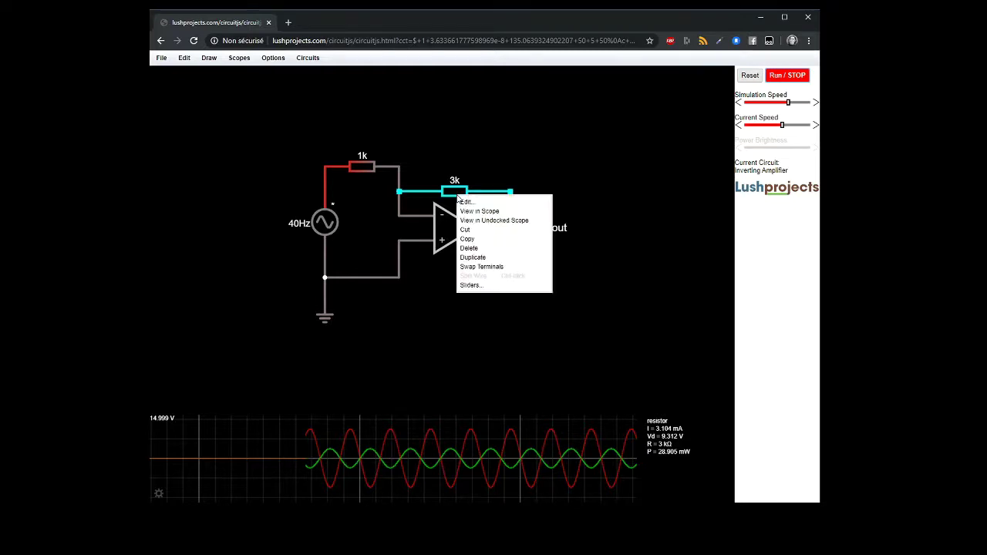
{"action": "left_click", "coordinate": [482, 285]}
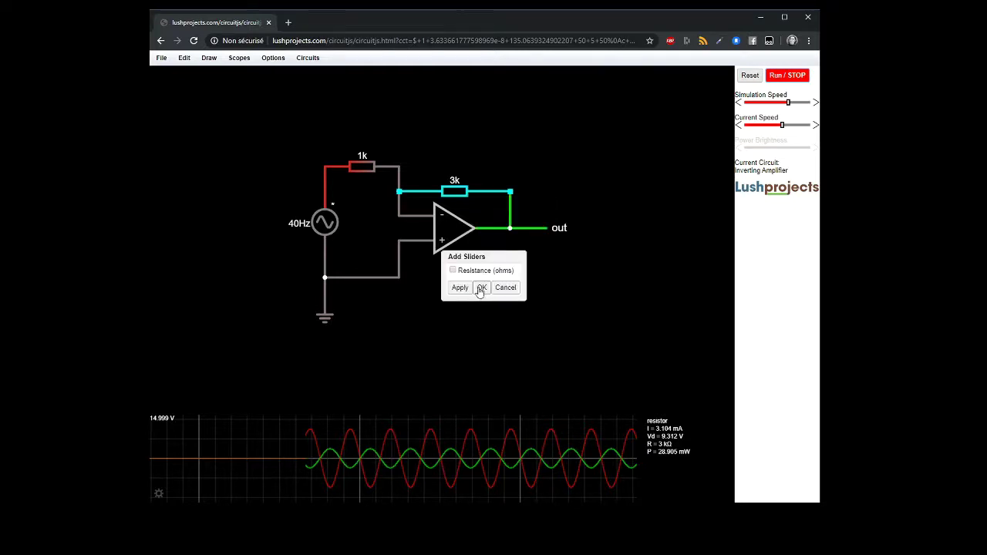
{"action": "left_click", "coordinate": [453, 271]}
{"action": "left_click", "coordinate": [462, 289]}
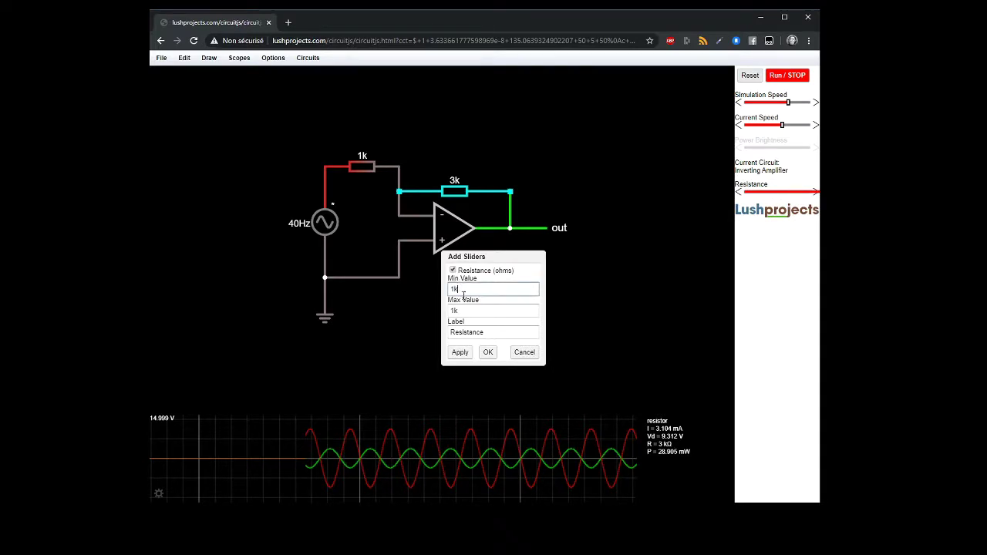
{"action": "left_click", "coordinate": [467, 310]}
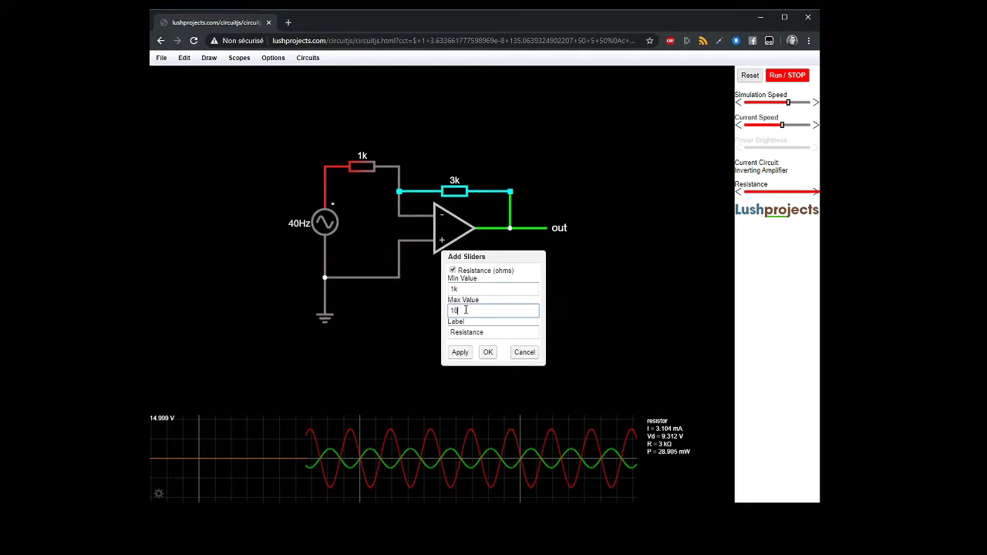
{"action": "left_click", "coordinate": [461, 353]}
{"action": "left_click", "coordinate": [486, 354]}
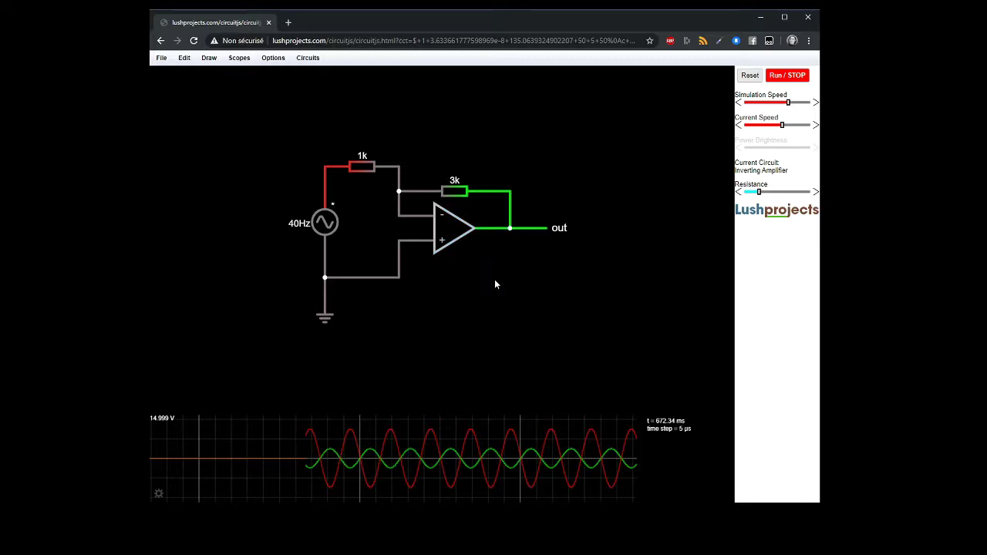
Run the simulation, raise the feedback resistance to 6.4k with its slider, and pause to examine the combined waveforms.
{"action": "left_click", "coordinate": [795, 76]}
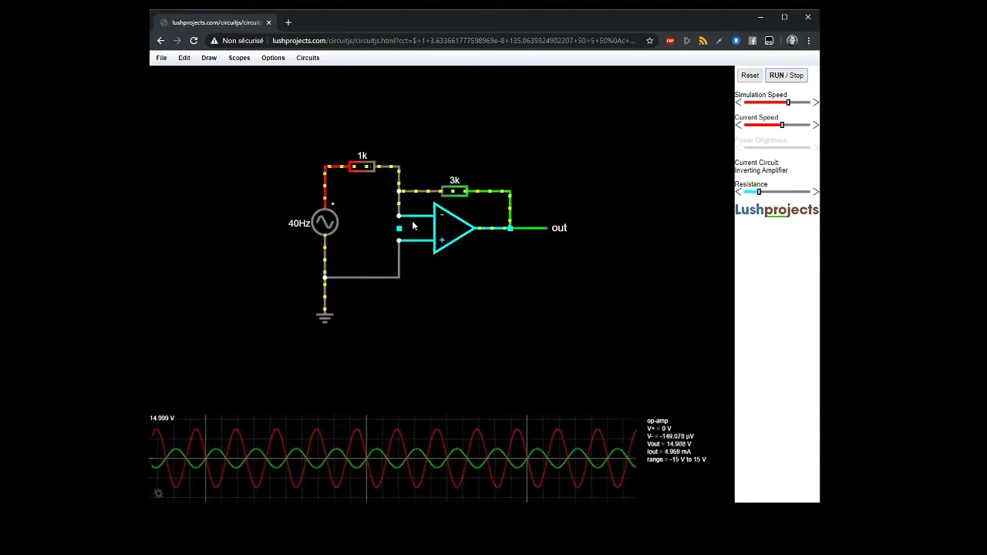
{"action": "left_click", "coordinate": [787, 75]}
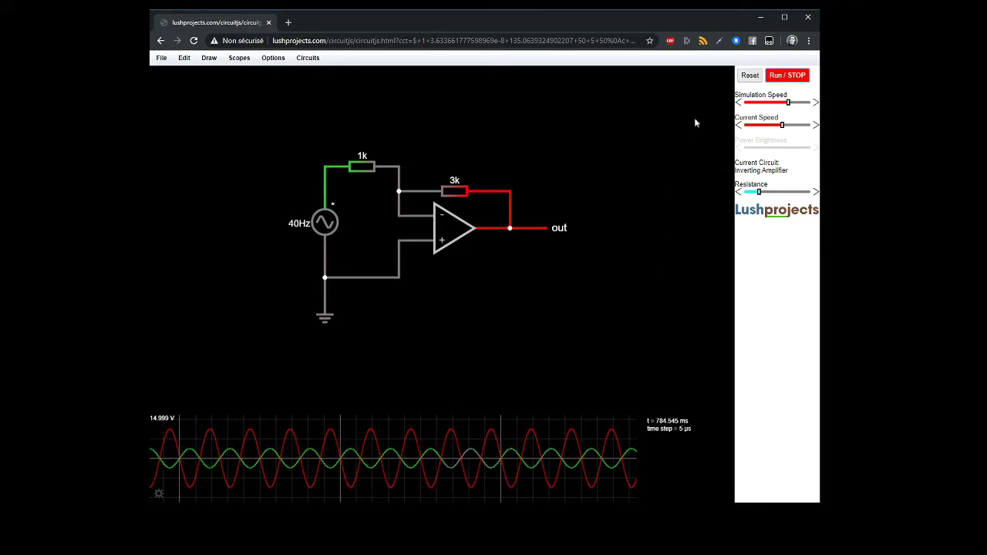
{"action": "left_click", "coordinate": [773, 75]}
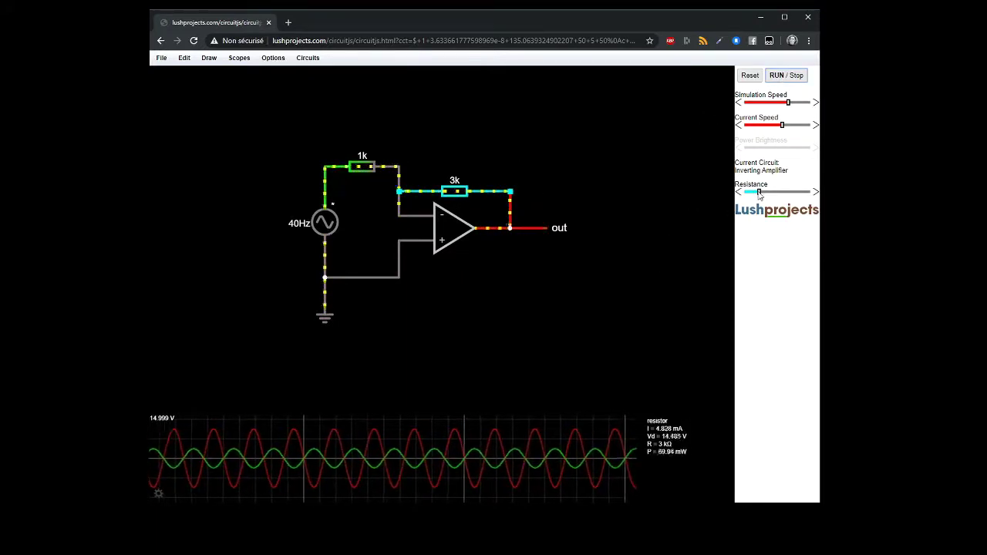
{"action": "left_click_drag", "start_coordinate": [763, 196], "coordinate": [784, 196]}
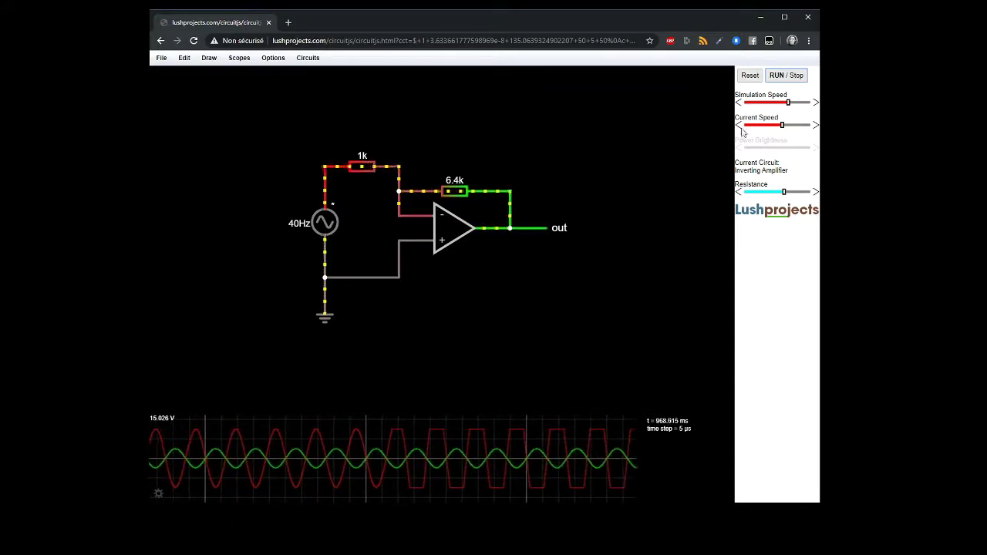
{"action": "left_click", "coordinate": [787, 74]}
{"action": "mouse_move", "coordinate": [452, 456]}
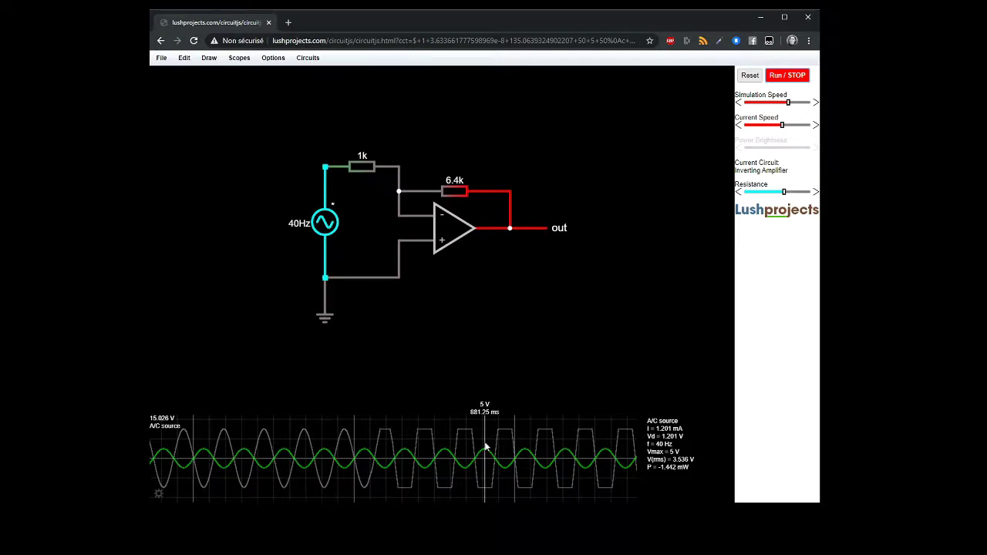
Review the maximum and minimum output voltage limits in the op-amp's properties and close them.
{"action": "right_click", "coordinate": [448, 242]}
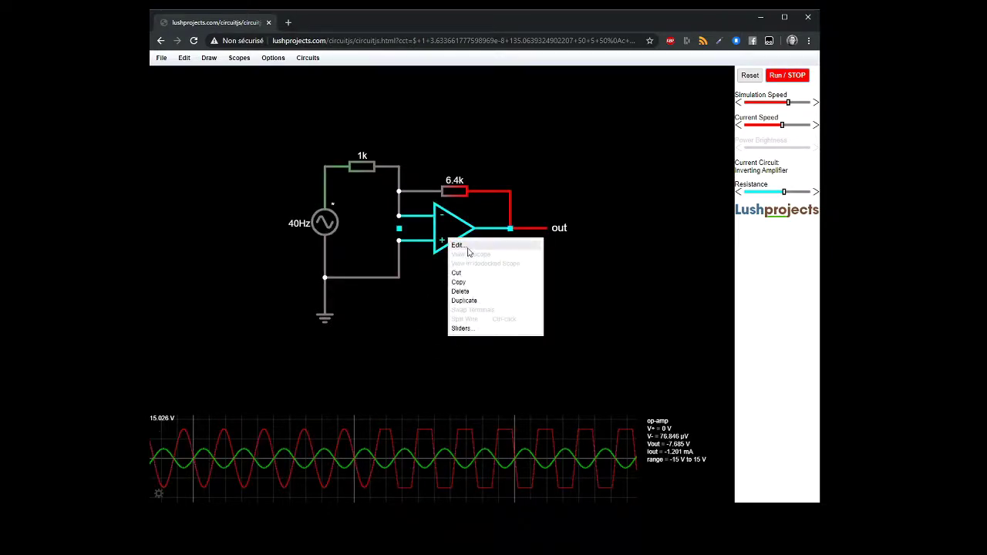
{"action": "left_click", "coordinate": [458, 245]}
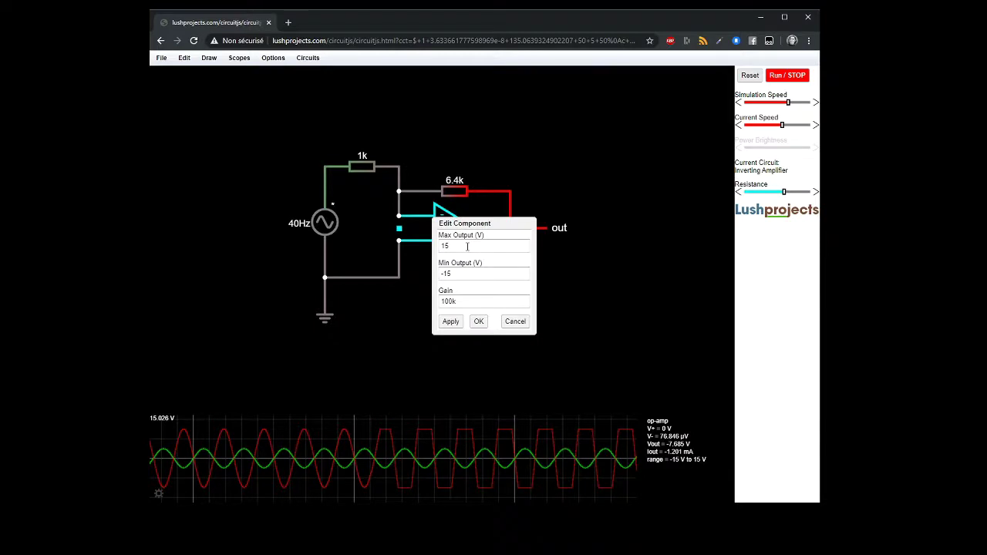
{"action": "left_click", "coordinate": [468, 246]}
{"action": "left_click", "coordinate": [453, 273]}
{"action": "left_click_drag", "start_coordinate": [453, 273], "coordinate": [436, 275]}
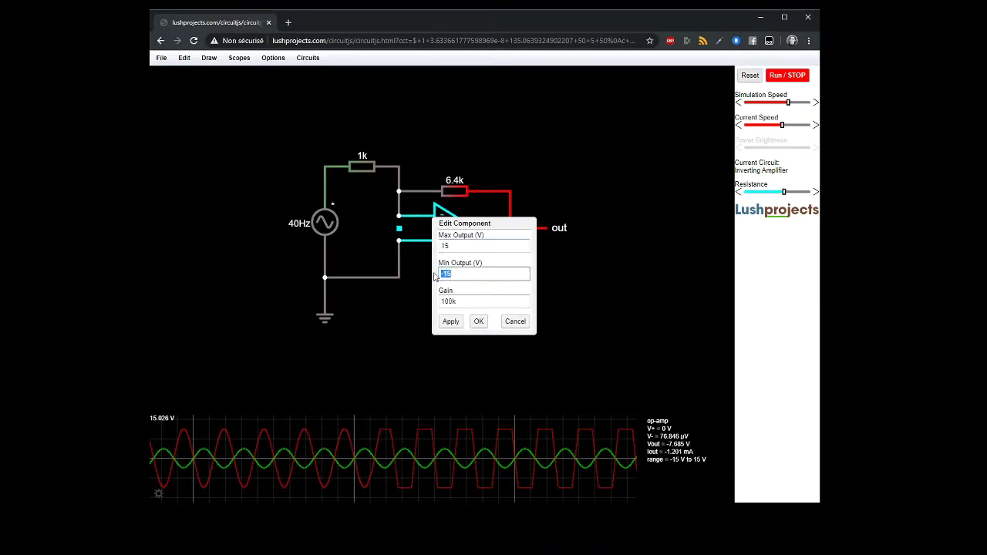
{"action": "left_click", "coordinate": [478, 323]}
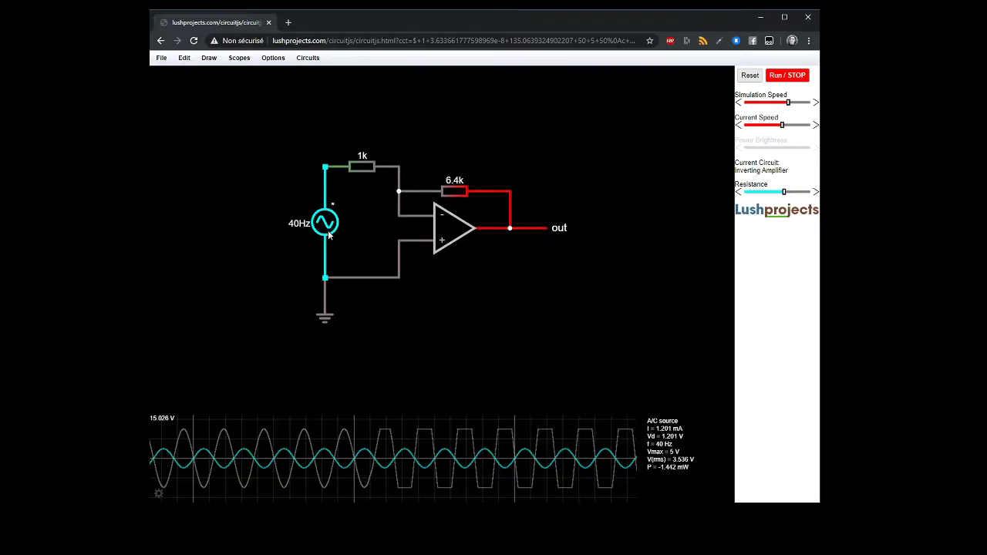
Reopen the op-amp's properties to recheck its maximum output voltage.
{"action": "right_click", "coordinate": [453, 235]}
{"action": "left_click", "coordinate": [456, 241]}
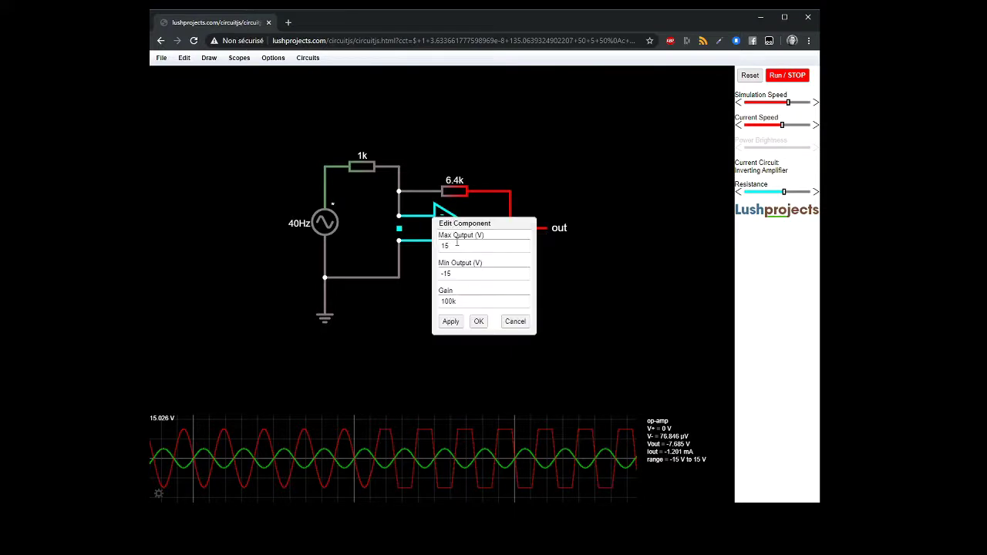
{"action": "double_click", "coordinate": [453, 246]}
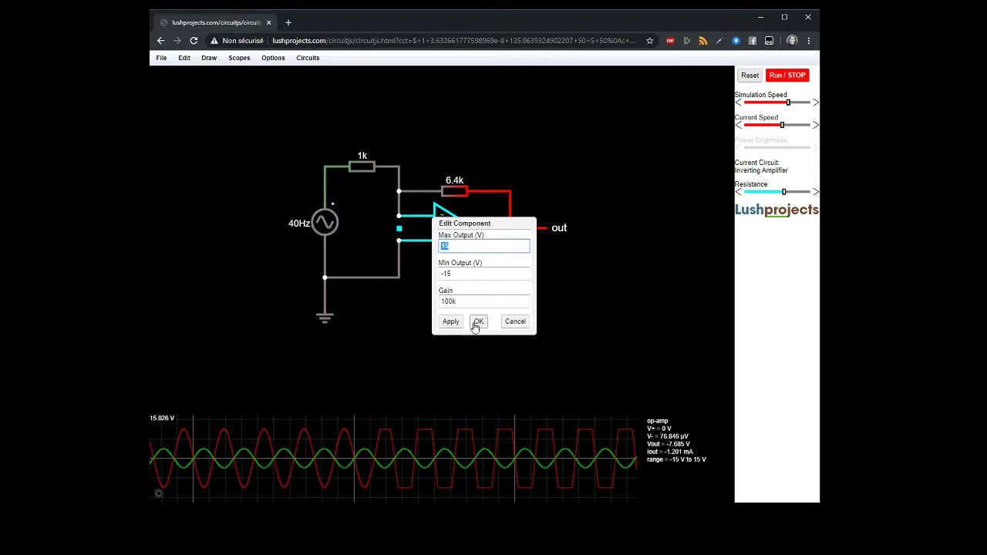
{"action": "left_click", "coordinate": [478, 322]}
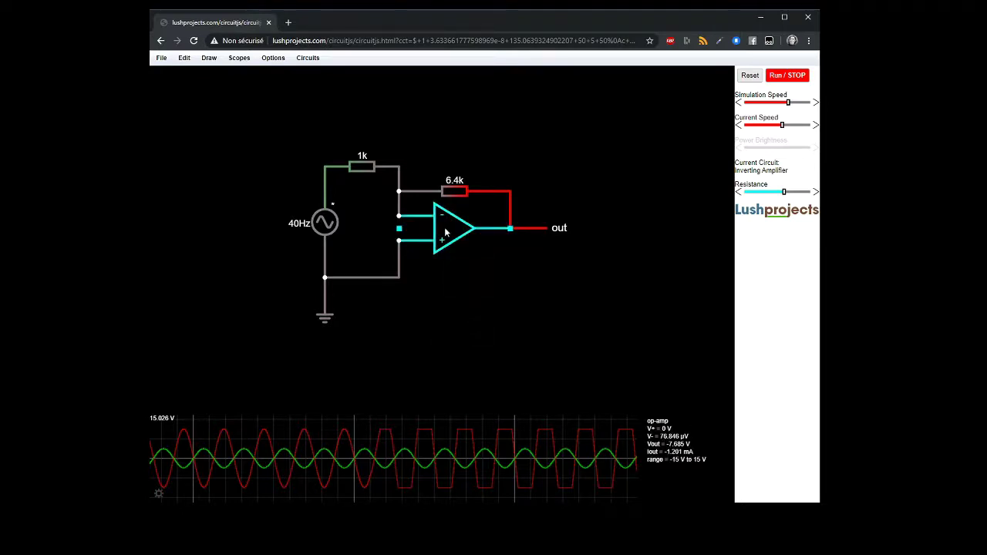
Change the 40 Hz input source's waveform to Sawtooth.
{"action": "mouse_move", "coordinate": [337, 233]}
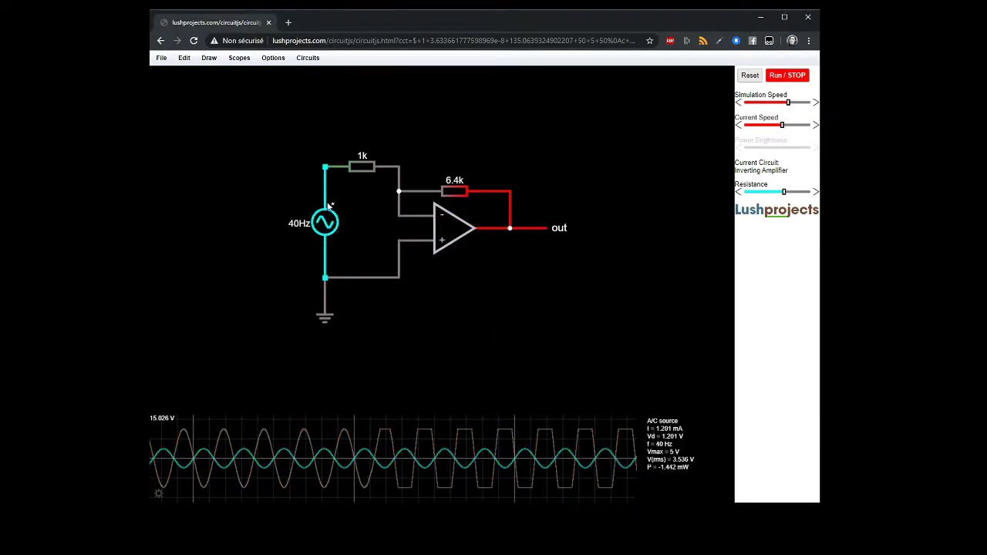
{"action": "mouse_move", "coordinate": [404, 222]}
{"action": "right_click", "coordinate": [332, 228]}
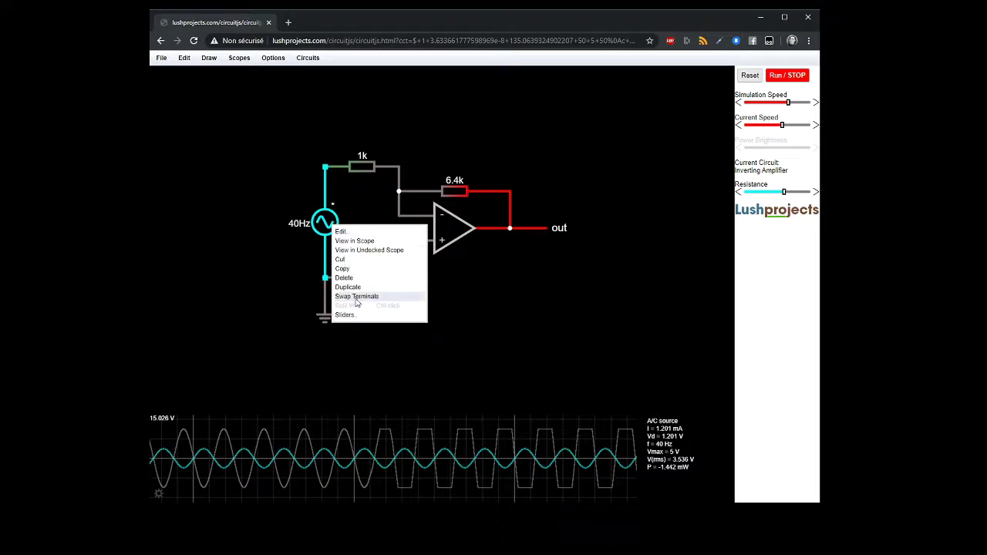
{"action": "left_click", "coordinate": [352, 231]}
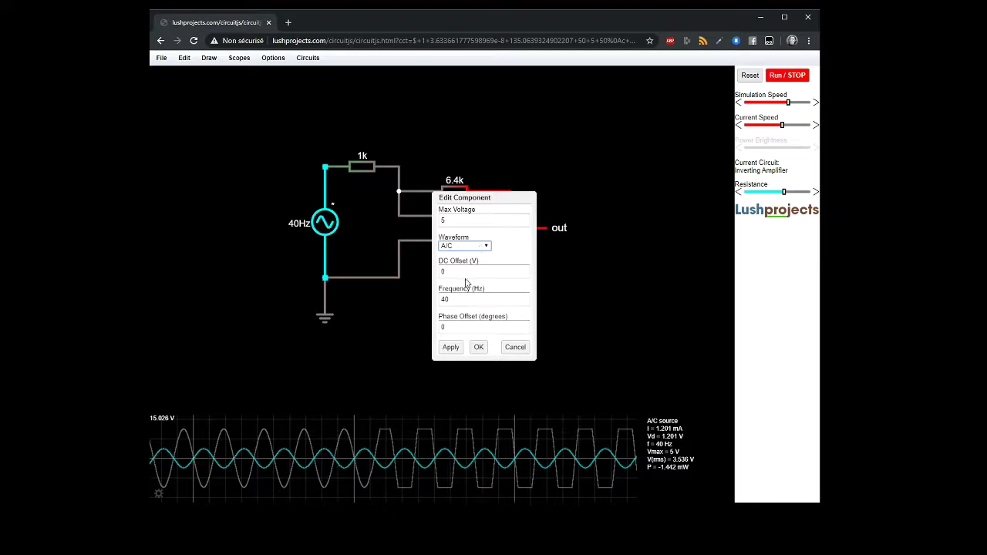
{"action": "key", "text": "Down"}
{"action": "key", "text": "Down"}
{"action": "key", "text": "Down"}
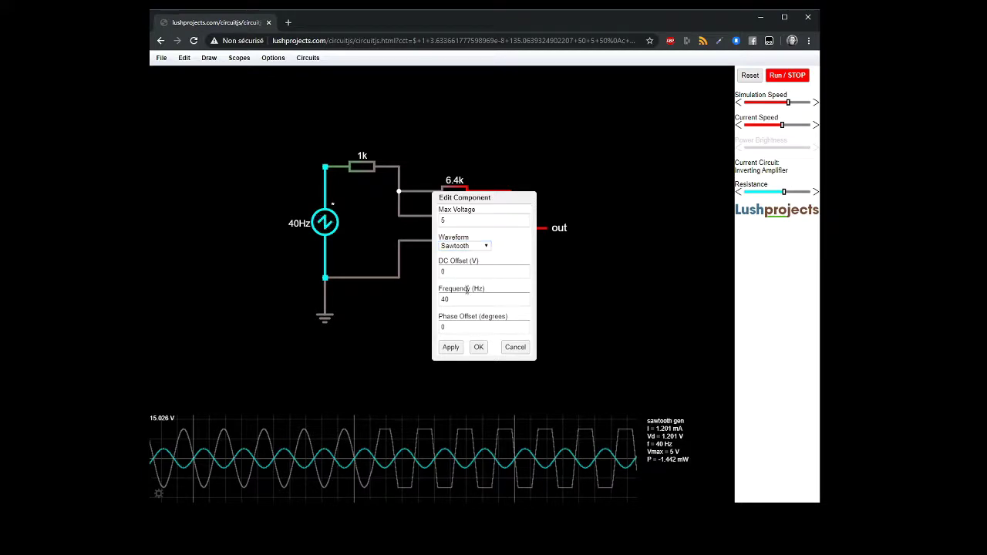
{"action": "left_click", "coordinate": [478, 348]}
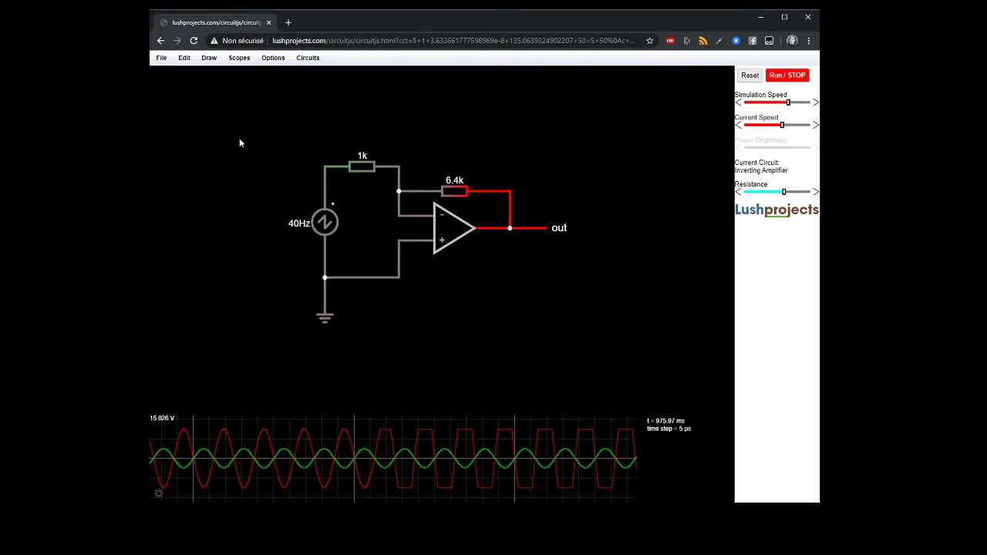
Add a one-terminal voltage source extending downward from the op-amp's lower edge.
{"action": "left_click", "coordinate": [208, 58]}
{"action": "mouse_move", "coordinate": [229, 103]}
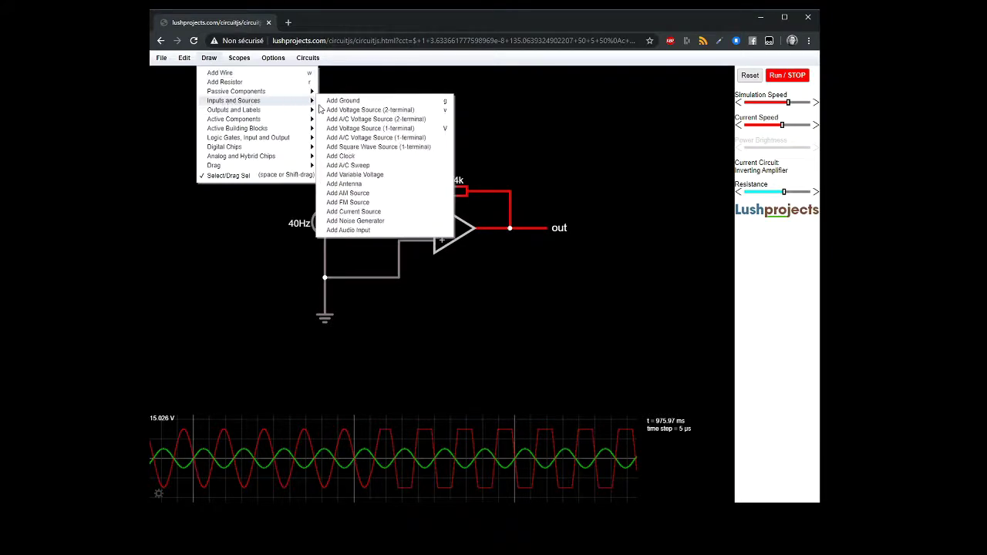
{"action": "left_click", "coordinate": [361, 130]}
{"action": "mouse_move", "coordinate": [455, 245]}
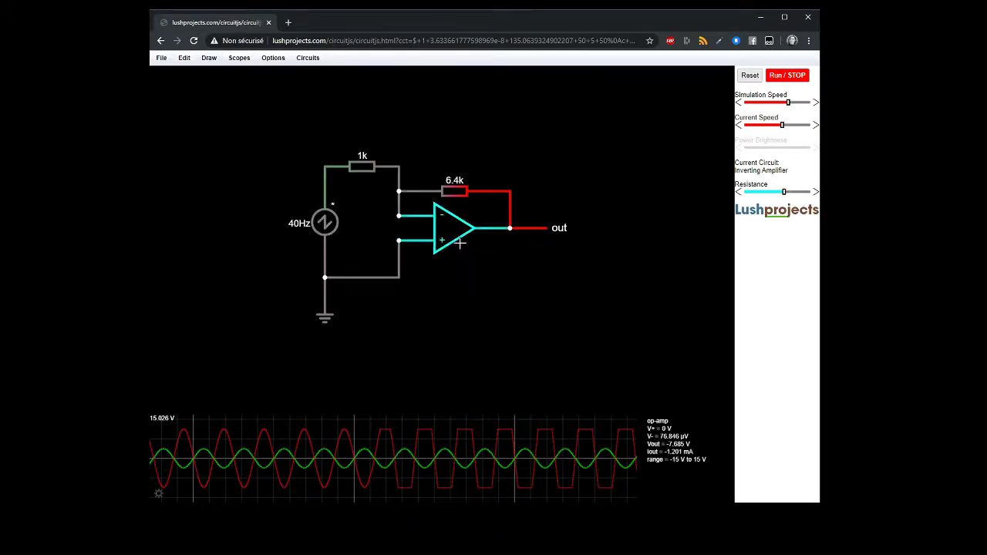
{"action": "left_click_drag", "start_coordinate": [456, 245], "coordinate": [459, 283]}
{"action": "mouse_move", "coordinate": [460, 244]}
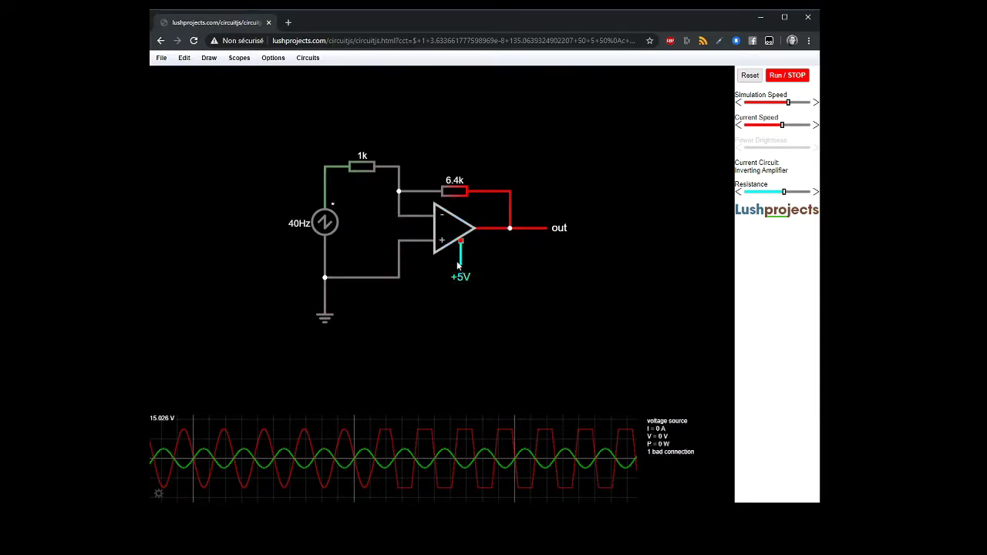
{"action": "mouse_move", "coordinate": [461, 244]}
{"action": "left_mouse_down"}
{"action": "mouse_move", "coordinate": [485, 270]}
{"action": "mouse_move", "coordinate": [488, 296]}
{"action": "mouse_move", "coordinate": [461, 244]}
{"action": "left_mouse_up"}
Paste a second one-terminal voltage source and run it vertically from the op-amp's upper edge, keeping the feedback resistor in its place.
{"action": "key", "text": "ctrl+v"}
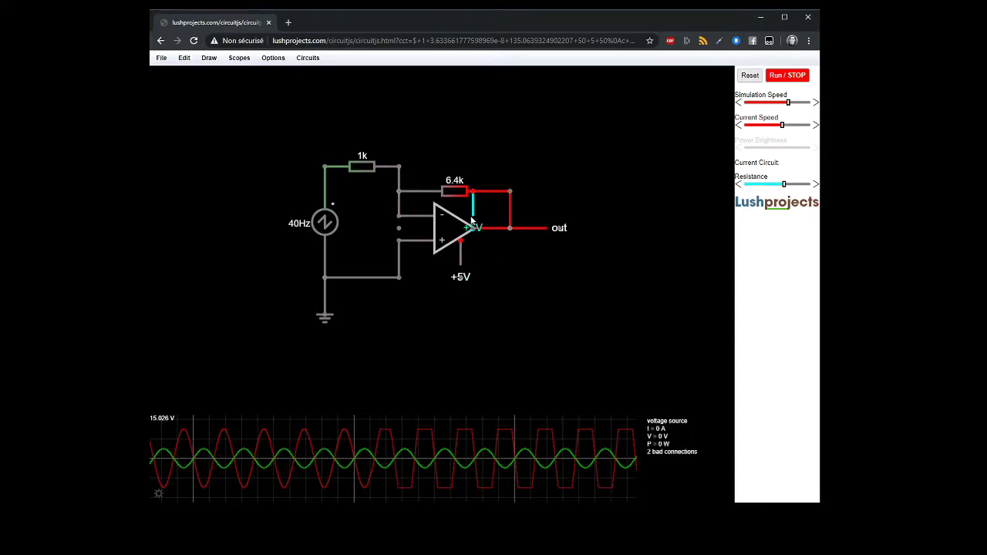
{"action": "left_click_drag", "start_coordinate": [459, 198], "coordinate": [451, 168]}
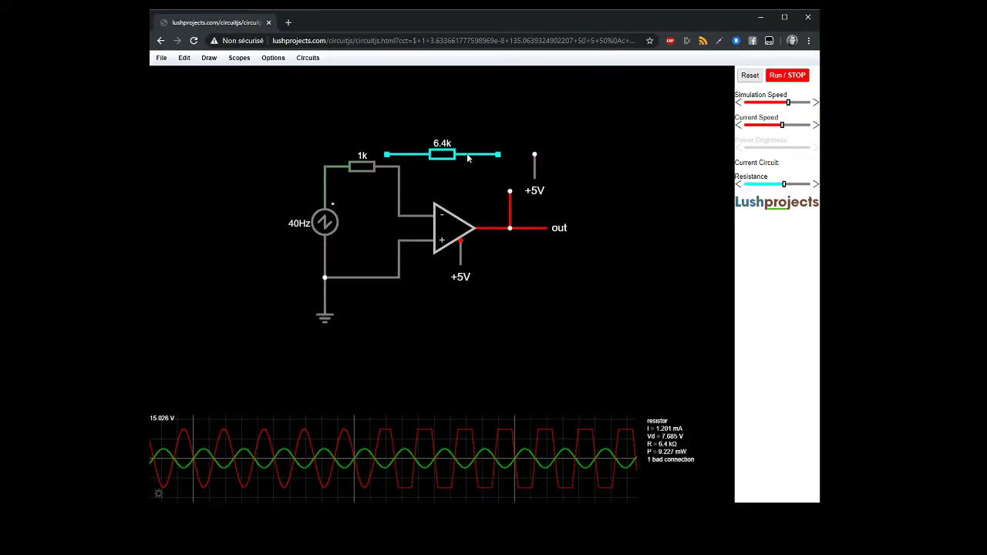
{"action": "left_click_drag", "start_coordinate": [478, 188], "coordinate": [478, 201]}
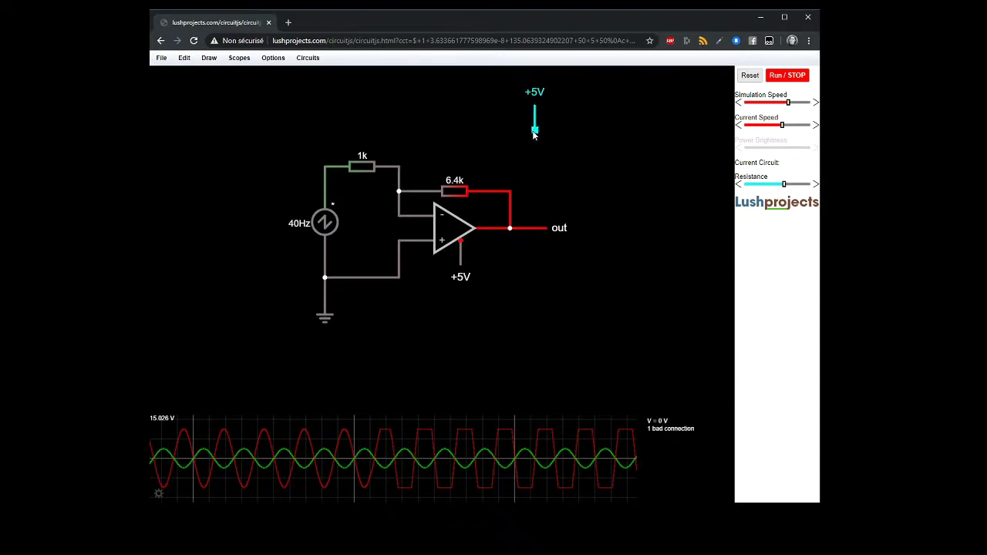
{"action": "left_click_drag", "start_coordinate": [501, 152], "coordinate": [473, 198]}
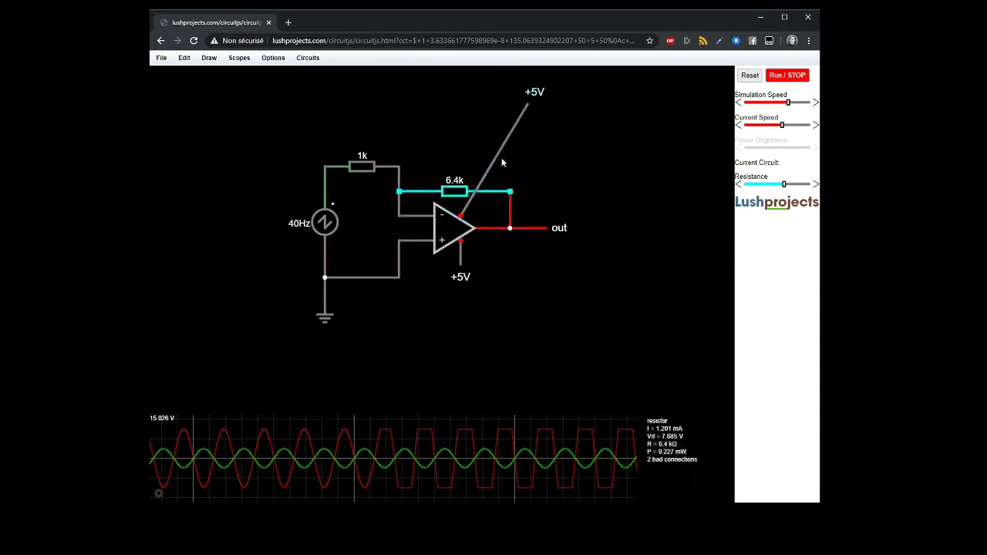
{"action": "left_click_drag", "start_coordinate": [541, 95], "coordinate": [461, 104]}
Set the op-amp's upper supply to 15 V and its lower supply to -15 V.
{"action": "double_click", "coordinate": [462, 96]}
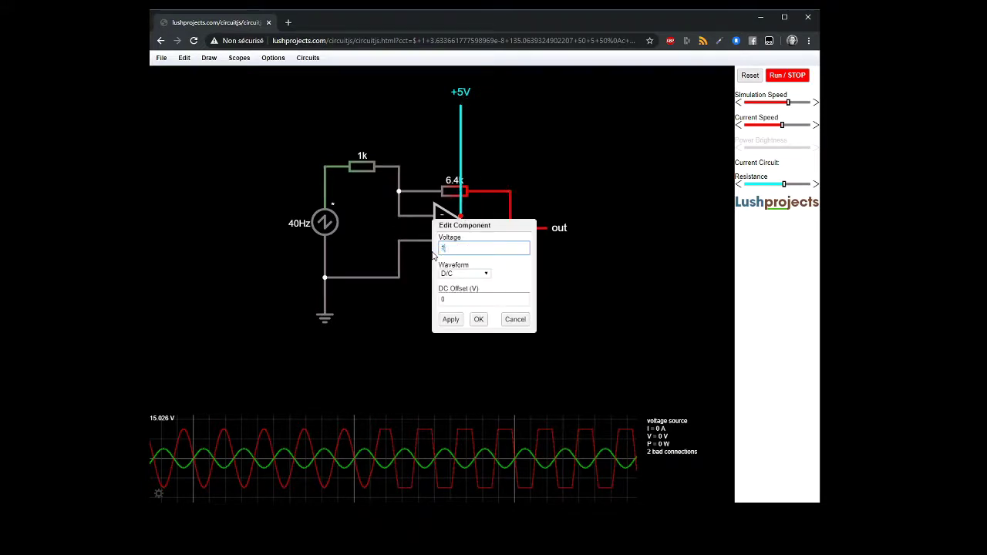
{"action": "left_click", "coordinate": [477, 323]}
{"action": "double_click", "coordinate": [463, 282]}
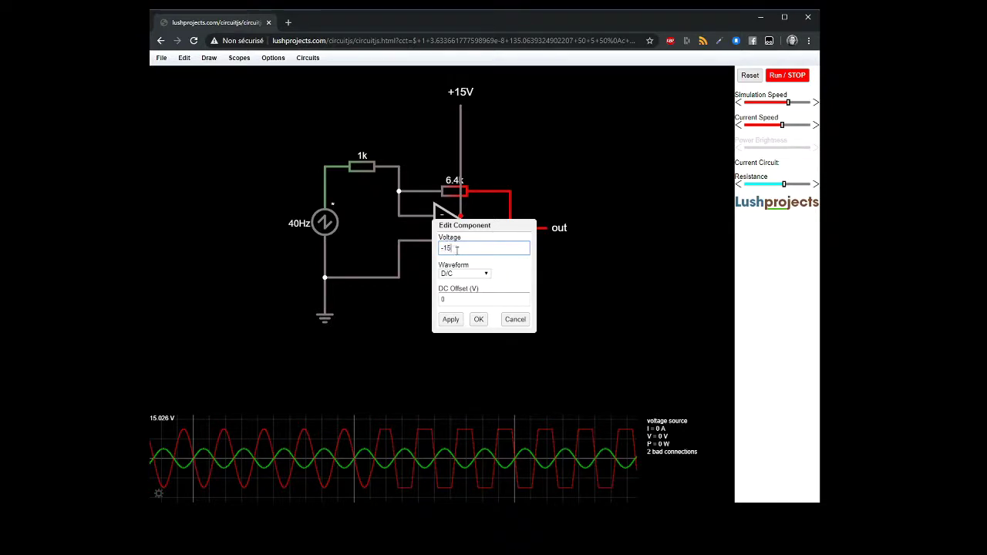
{"action": "left_click", "coordinate": [478, 319]}
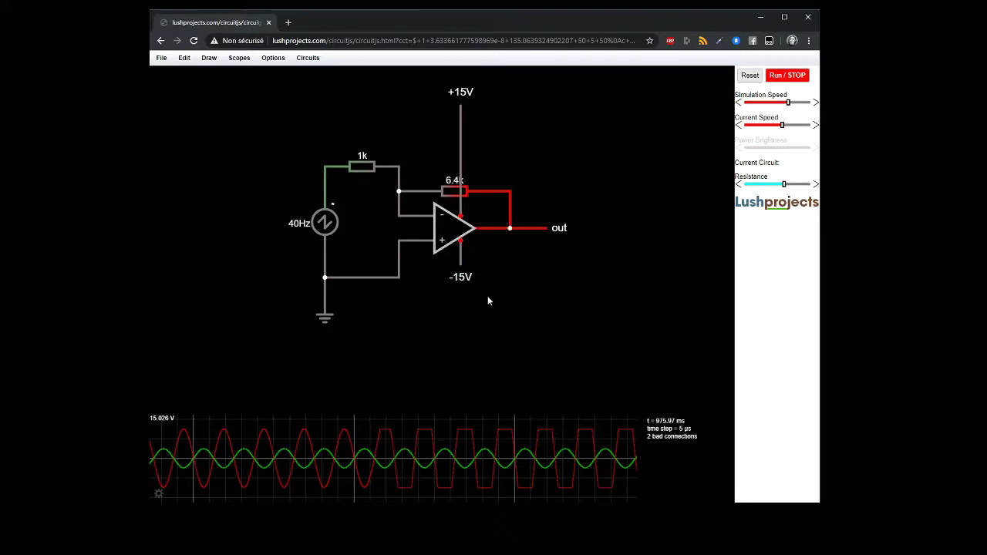
Run the simulation to compare the sawtooth input and output, and reduce the feedback resistance to 4k.
{"action": "left_click", "coordinate": [778, 77]}
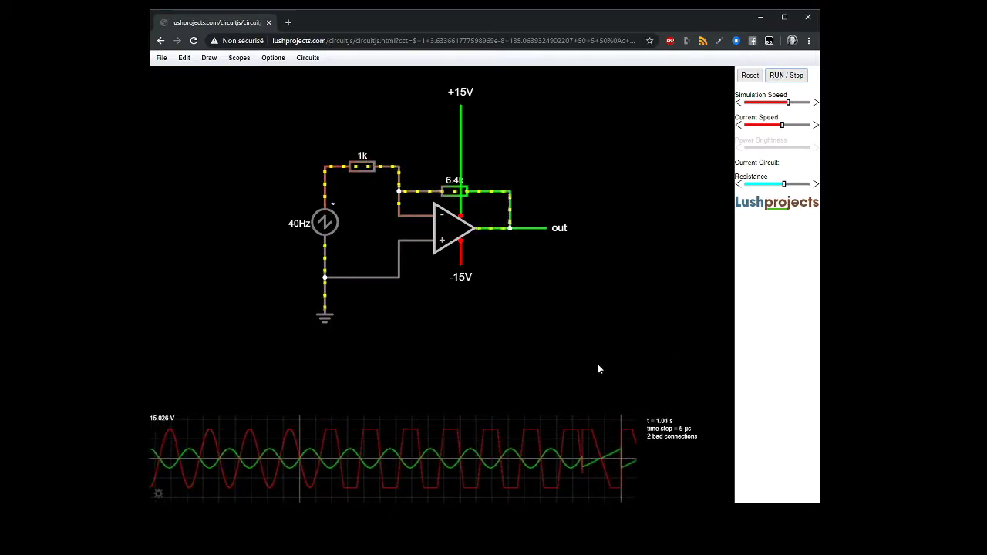
{"action": "mouse_move", "coordinate": [599, 452]}
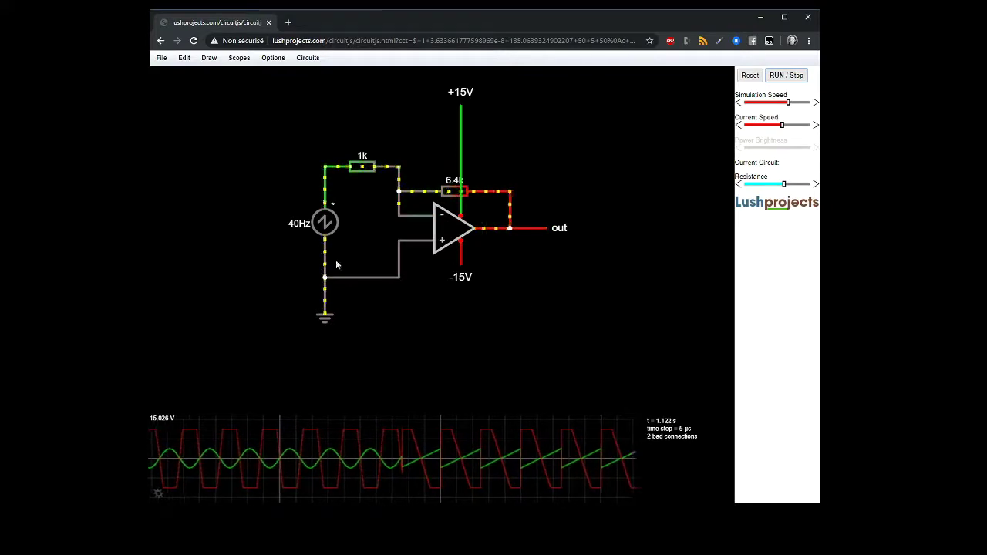
{"action": "mouse_move", "coordinate": [470, 480]}
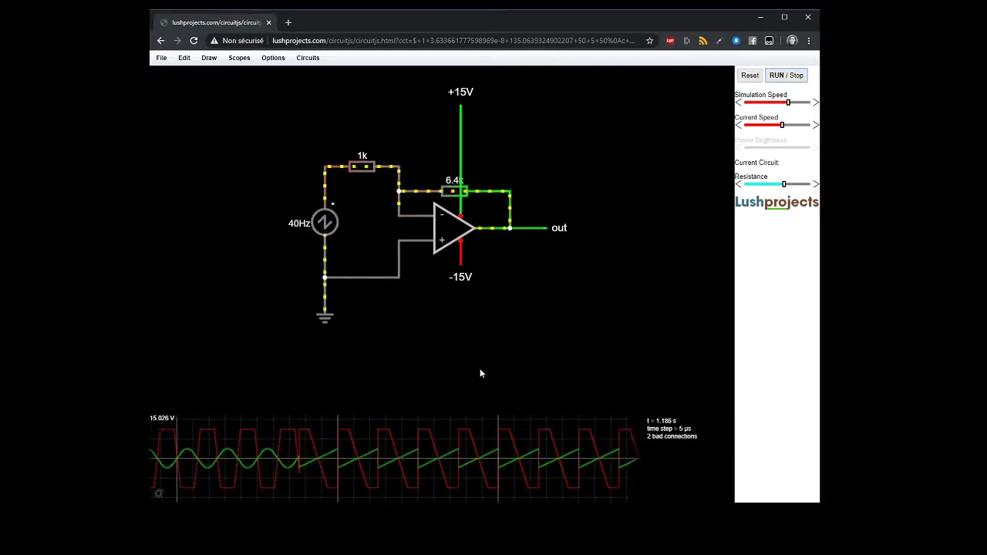
{"action": "left_click", "coordinate": [762, 185]}
{"action": "left_click_drag", "start_coordinate": [762, 186], "coordinate": [748, 189]}
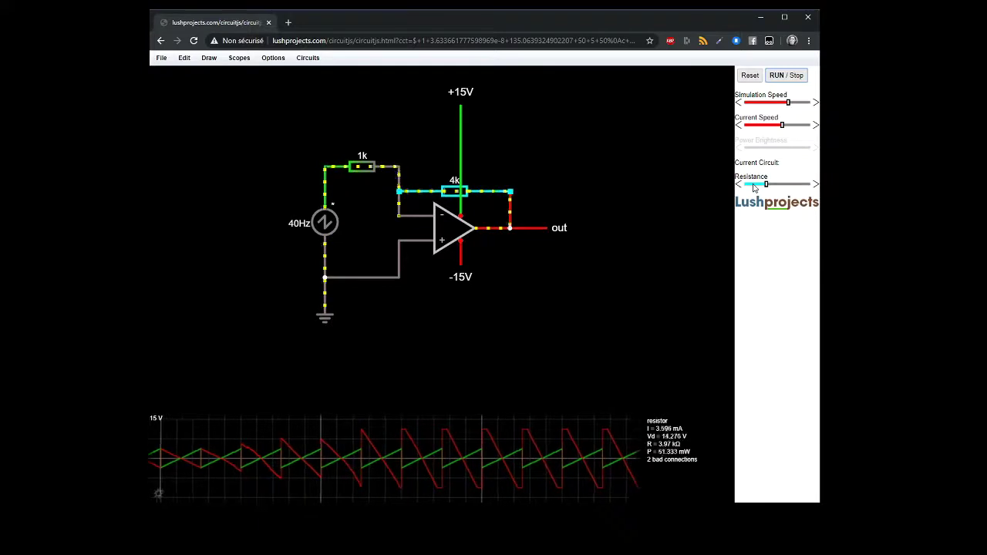
Set the op-amp's maximum output to 20 V and its minimum output to -20 V.
{"action": "double_click", "coordinate": [443, 239]}
{"action": "double_click", "coordinate": [456, 245]}
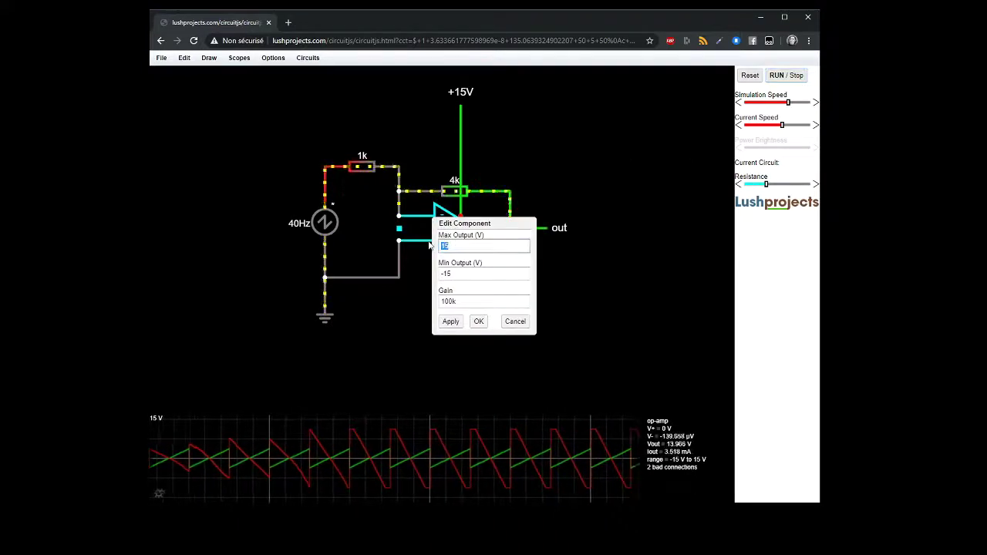
{"action": "type", "text": "20"}
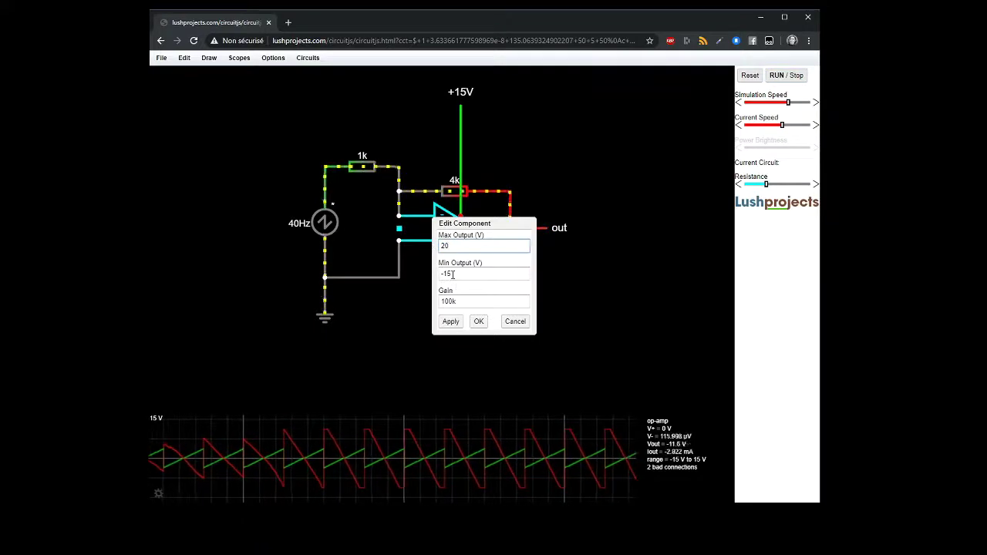
{"action": "left_click", "coordinate": [453, 274]}
{"action": "key", "text": "BackSpace"}
{"action": "key", "text": "BackSpace"}
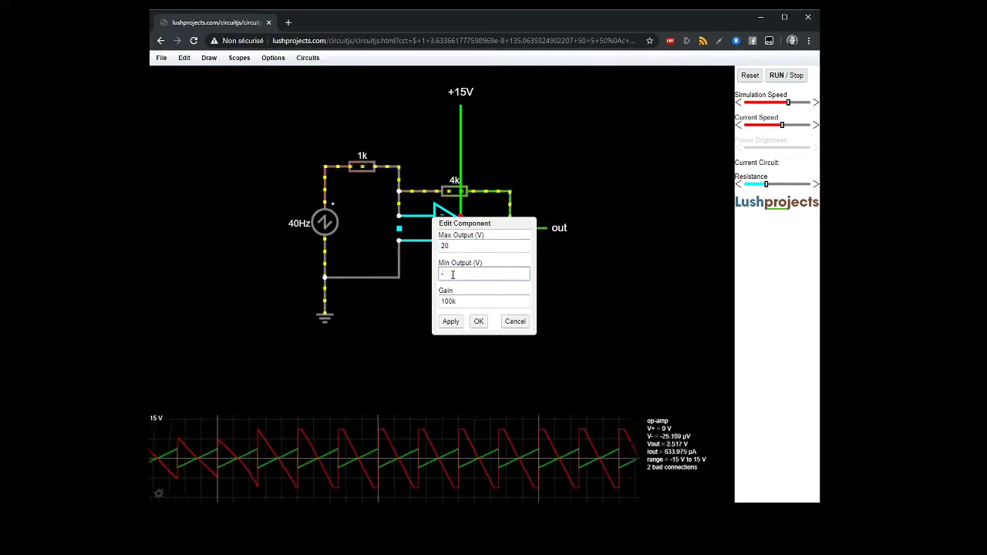
{"action": "type", "text": "20"}
{"action": "left_click", "coordinate": [449, 322]}
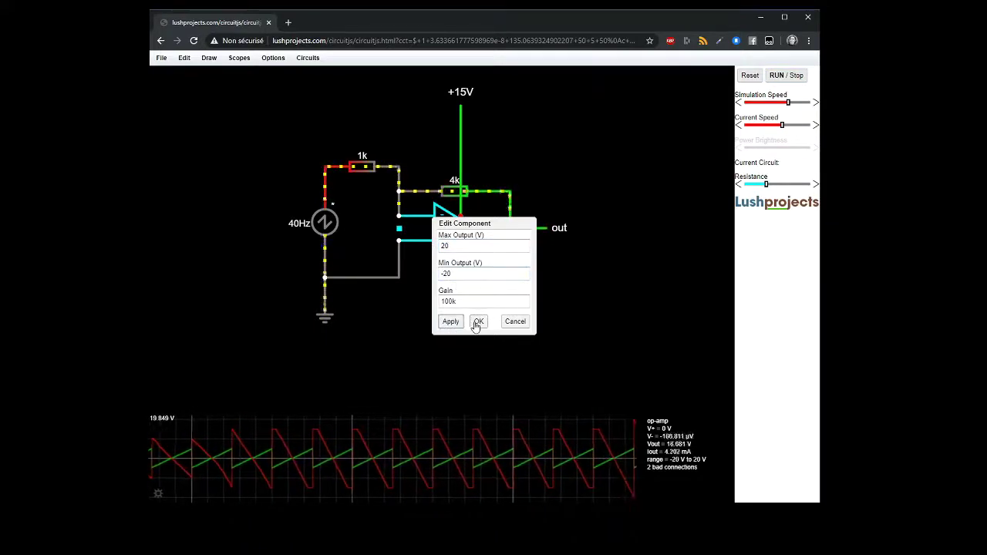
{"action": "left_click", "coordinate": [478, 321]}
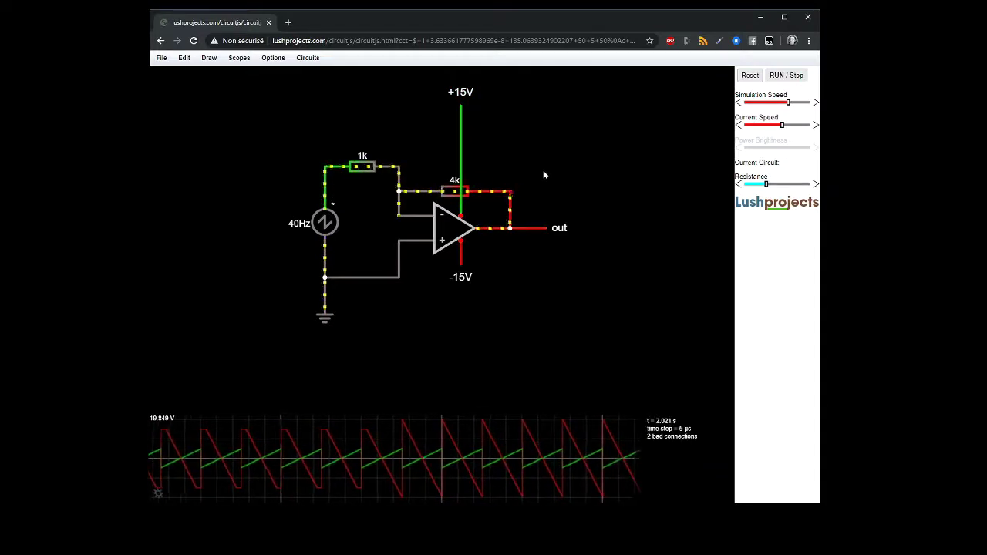
Set the upper supply source above the op-amp to 20 V.
{"action": "double_click", "coordinate": [465, 93]}
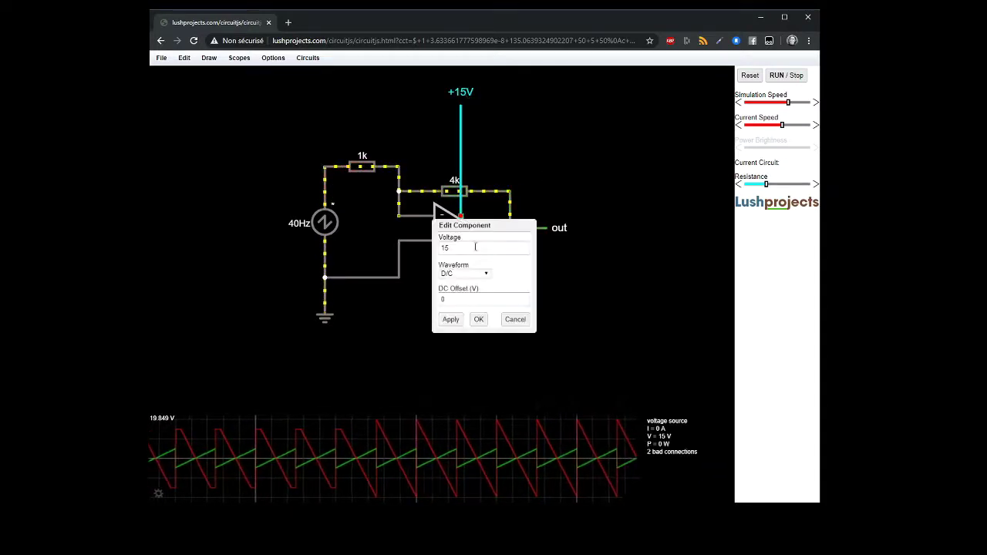
{"action": "double_click", "coordinate": [444, 248]}
{"action": "type", "text": "20"}
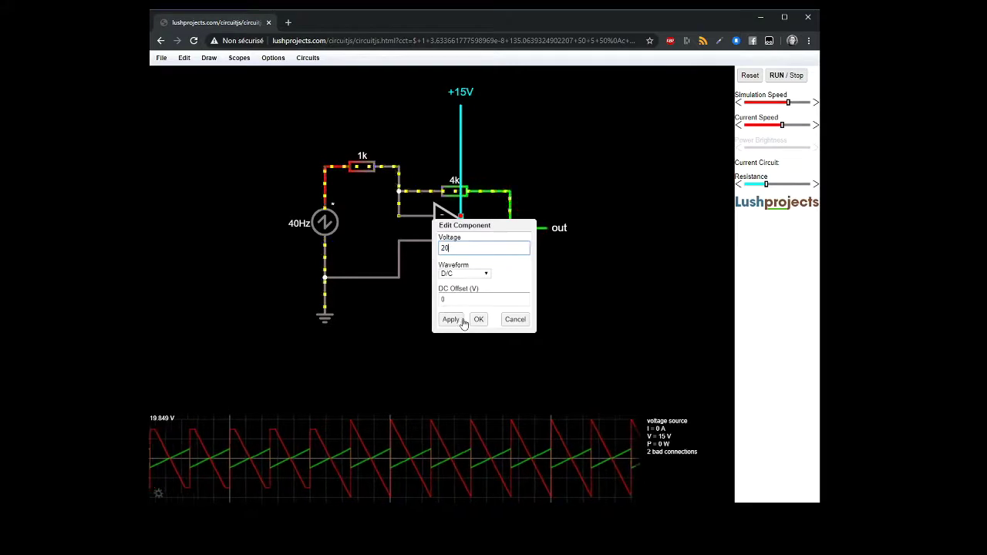
{"action": "left_click", "coordinate": [477, 319]}
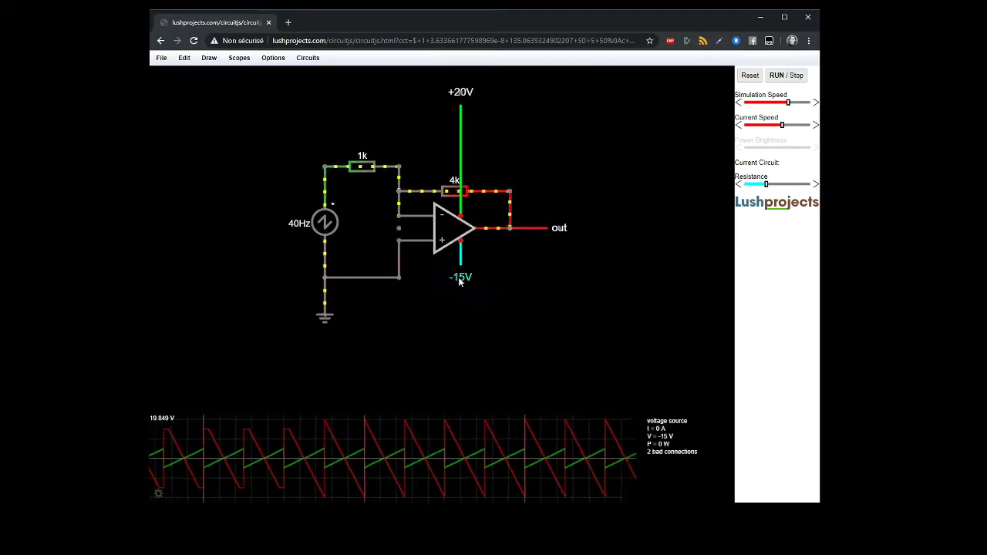
Set the lower supply source below the op-amp to -20 V.
{"action": "double_click", "coordinate": [460, 273]}
{"action": "key", "text": "BackSpace"}
{"action": "key", "text": "BackSpace"}
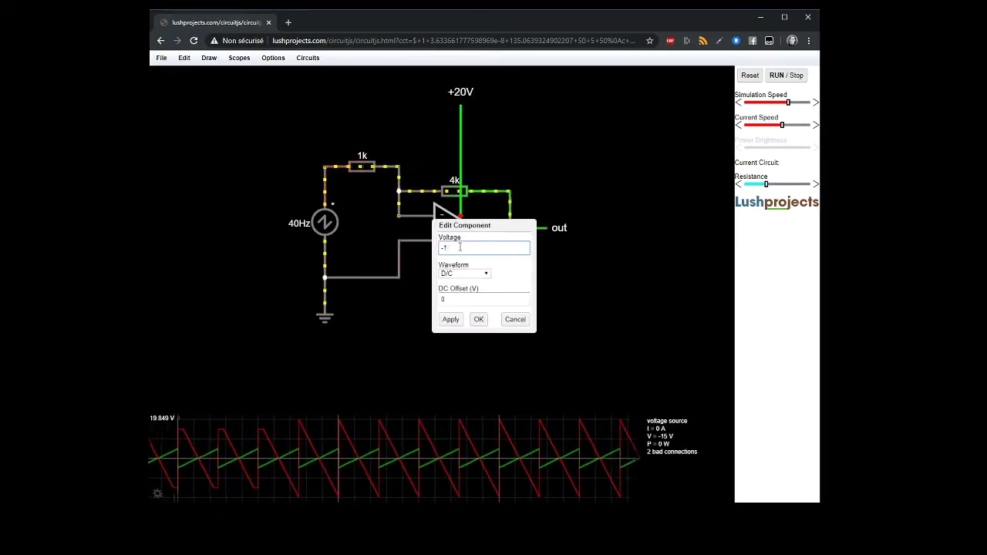
{"action": "type", "text": "20"}
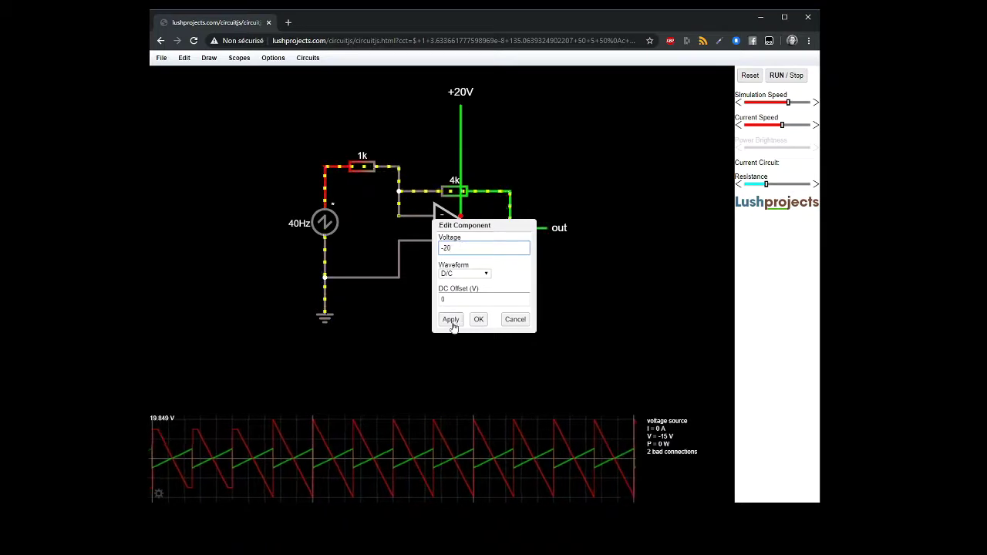
{"action": "left_click", "coordinate": [478, 319]}
Examine the output waveform against the input, and trace the upper supply, the op-amp's output and the feedback path.
{"action": "mouse_move", "coordinate": [581, 444]}
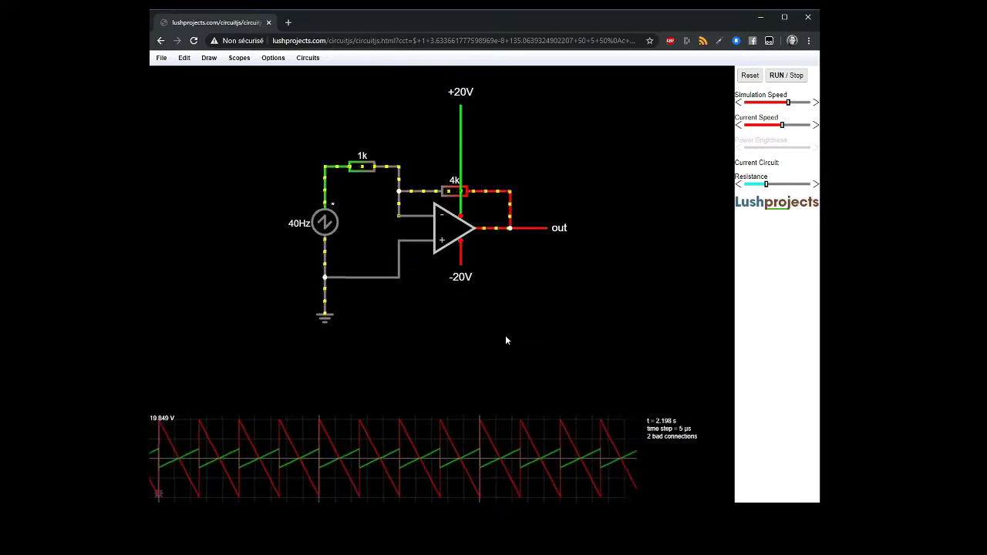
{"action": "mouse_move", "coordinate": [507, 236]}
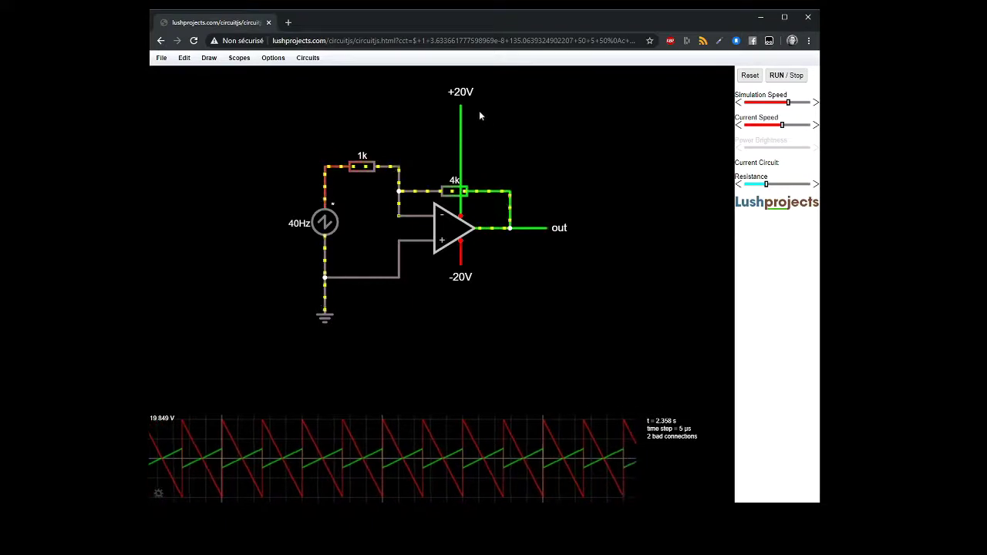
{"action": "mouse_move", "coordinate": [466, 138]}
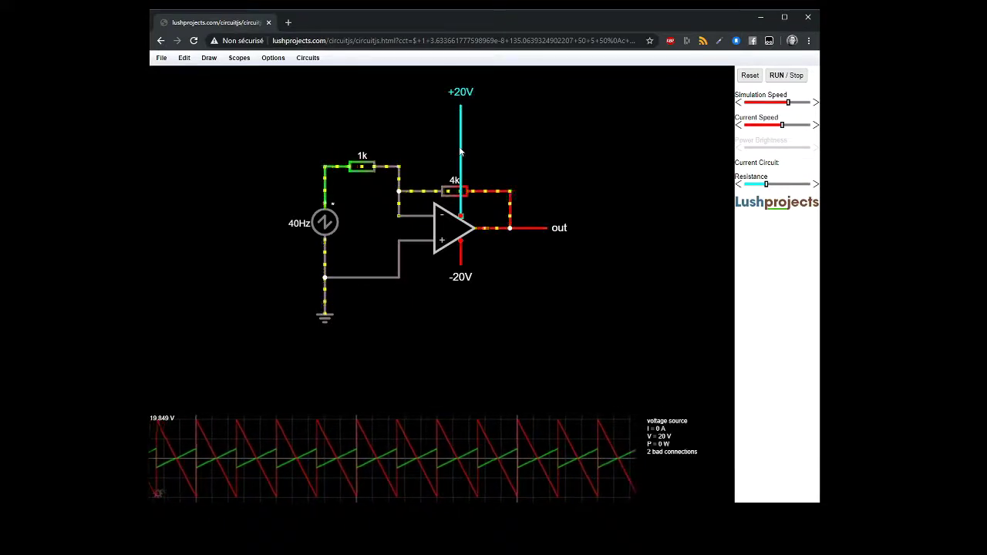
{"action": "mouse_move", "coordinate": [464, 226]}
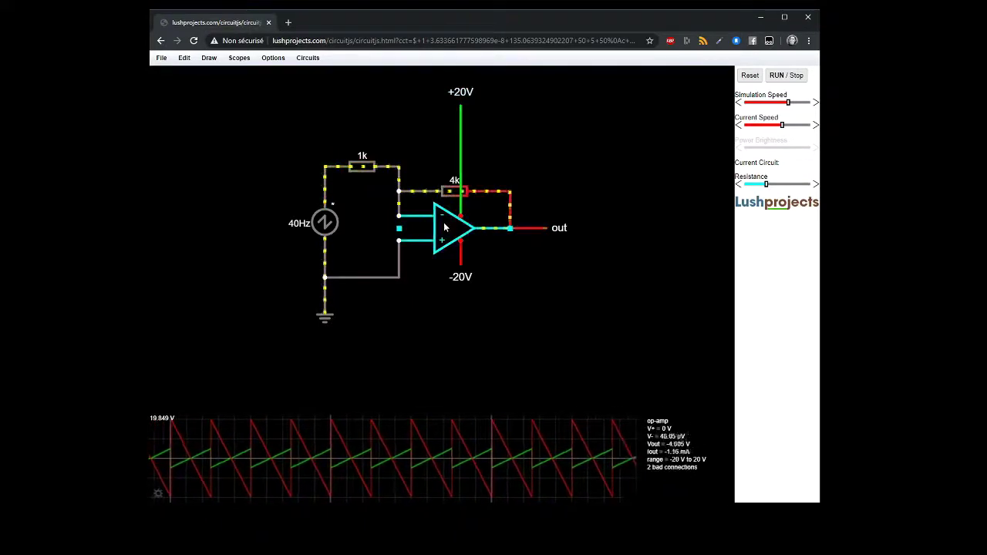
{"action": "mouse_move", "coordinate": [510, 230]}
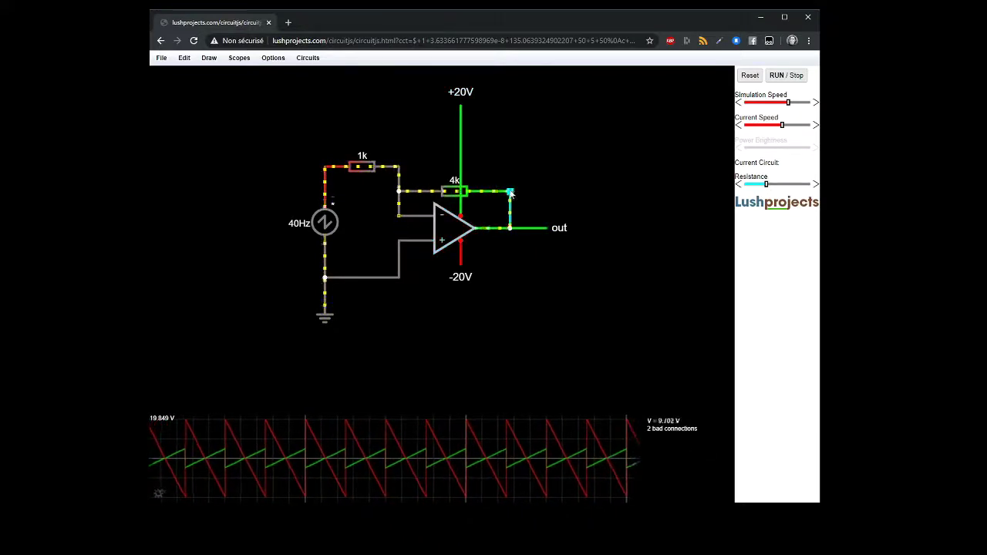
{"action": "mouse_move", "coordinate": [429, 193]}
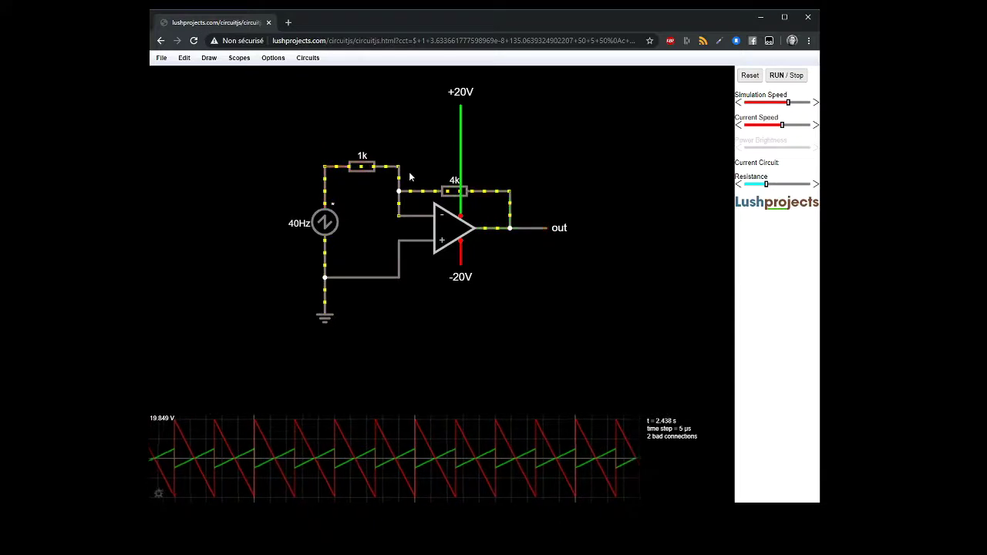
Add an LED running downward from the op-amp's output node.
{"action": "mouse_move", "coordinate": [543, 237]}
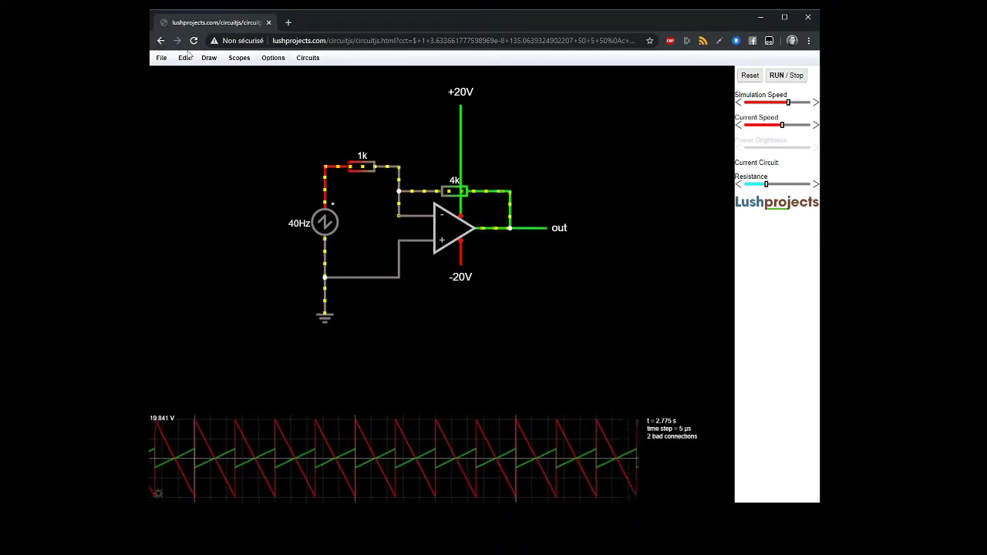
{"action": "left_click", "coordinate": [218, 59]}
{"action": "mouse_move", "coordinate": [229, 96]}
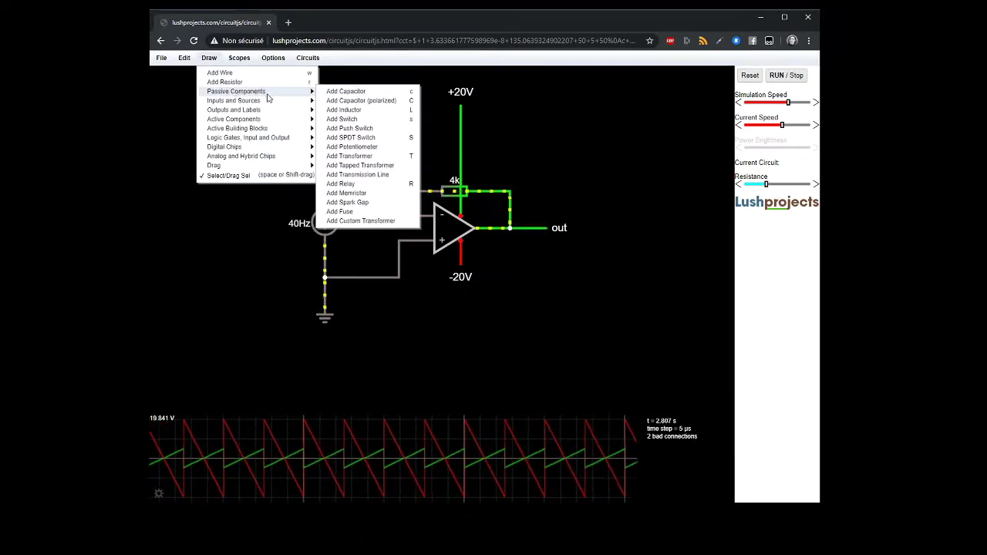
{"action": "mouse_move", "coordinate": [271, 114]}
{"action": "left_click", "coordinate": [332, 118]}
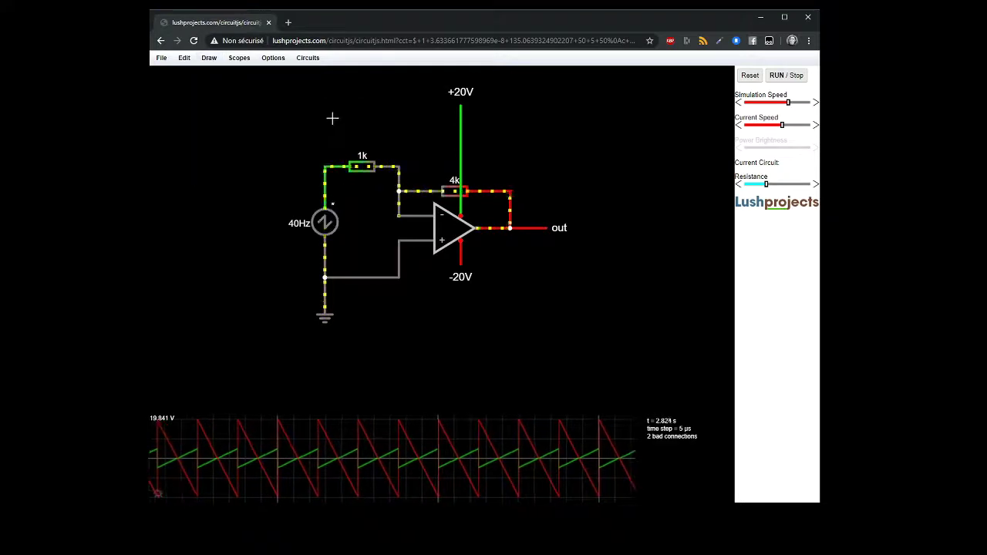
{"action": "left_click_drag", "start_coordinate": [510, 228], "coordinate": [510, 278]}
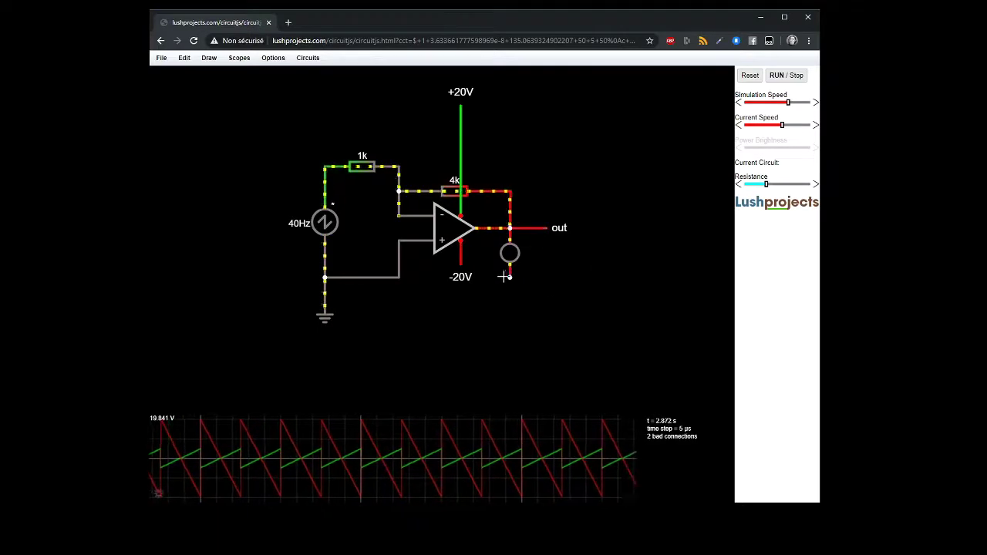
Add a 1k resistor in series below the LED and wire its lower end back to the ground line.
{"action": "key", "text": "r"}
{"action": "left_click_drag", "start_coordinate": [510, 277], "coordinate": [509, 303]}
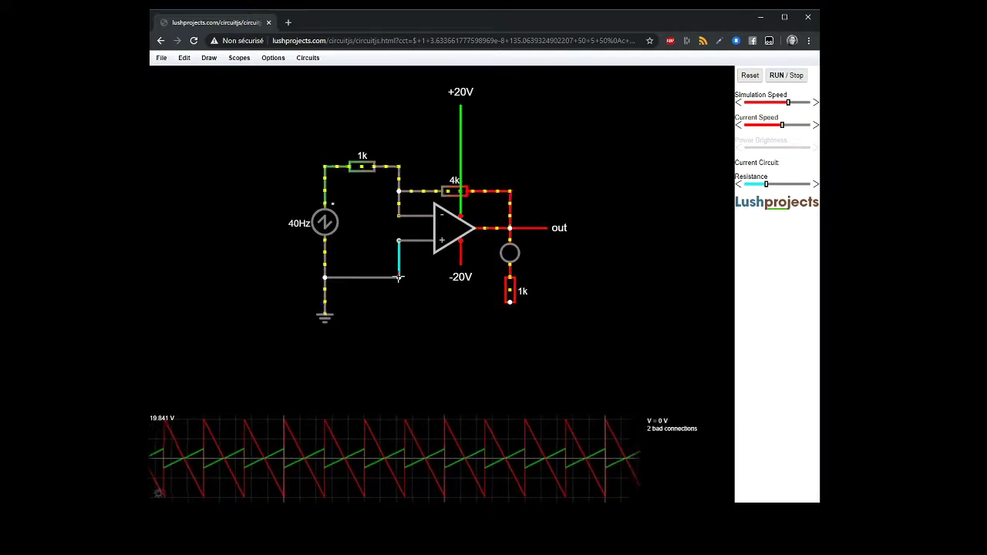
{"action": "mouse_move", "coordinate": [399, 278]}
{"action": "left_mouse_down"}
{"action": "mouse_move", "coordinate": [403, 313]}
{"action": "mouse_move", "coordinate": [509, 315]}
{"action": "left_mouse_up"}
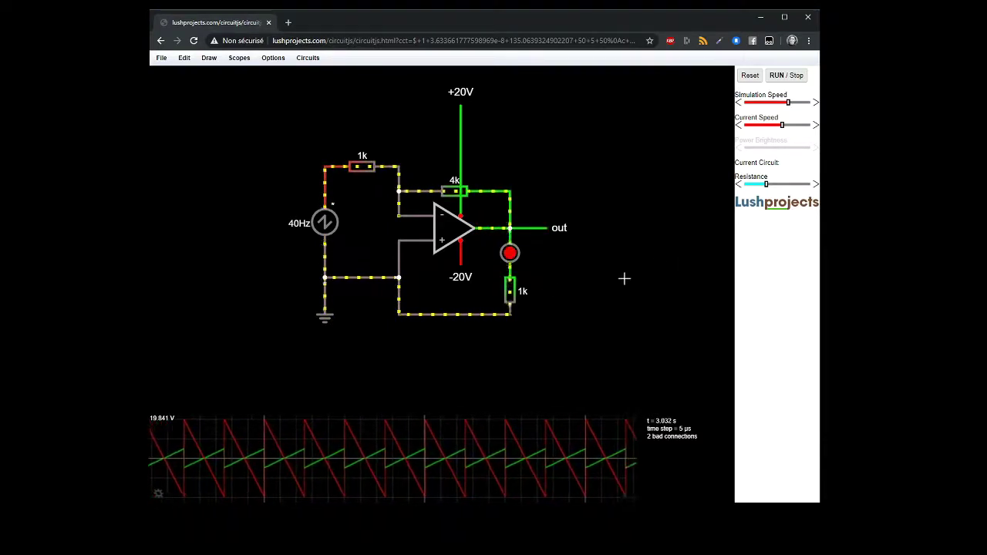
Change the input source's waveform to Square Wave.
{"action": "right_click", "coordinate": [326, 224]}
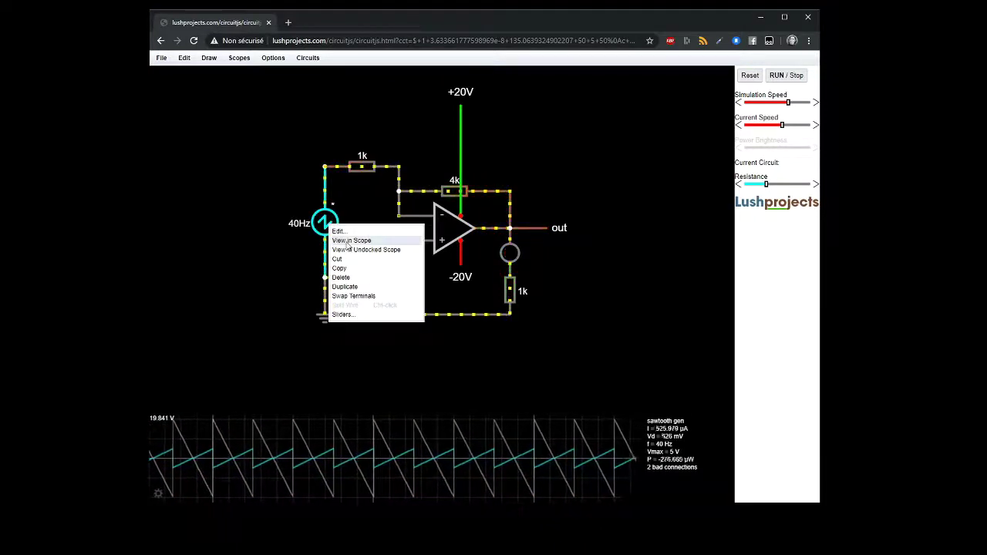
{"action": "left_click", "coordinate": [343, 231]}
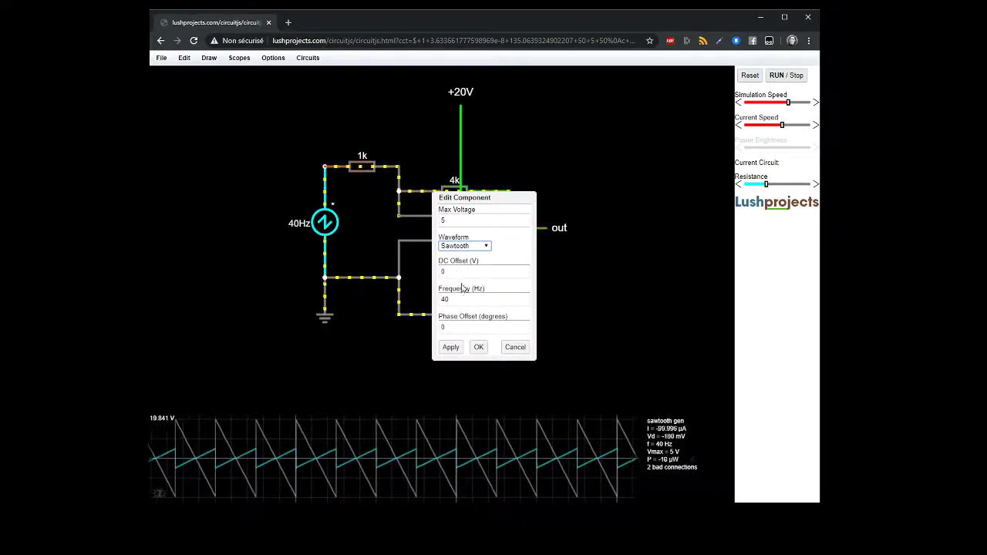
{"action": "left_click", "coordinate": [461, 281]}
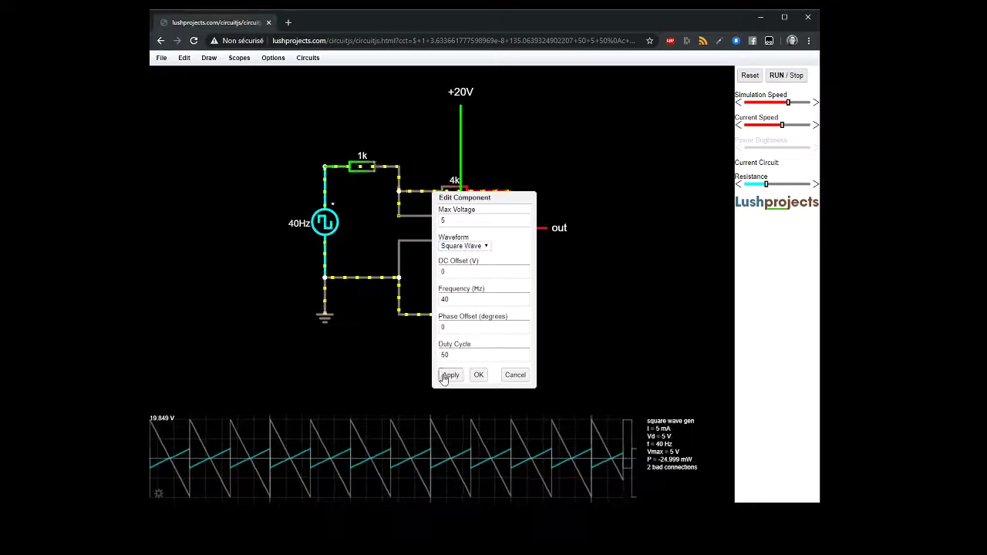
{"action": "left_click", "coordinate": [476, 375]}
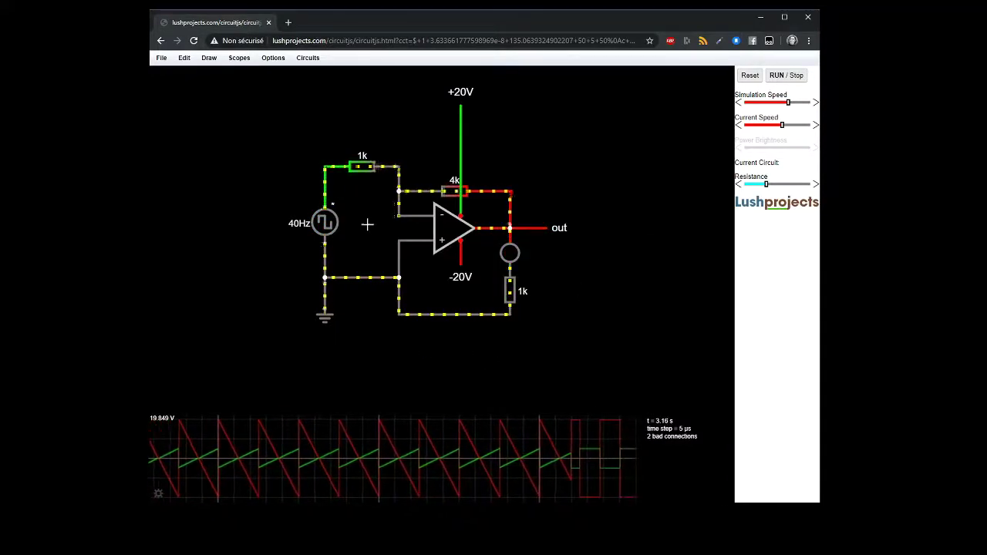
Add a 1 to 100 Hz frequency slider for the source, and adjust the frequency to 20 Hz and the feedback resistance to 3.8k.
{"action": "right_click", "coordinate": [320, 223]}
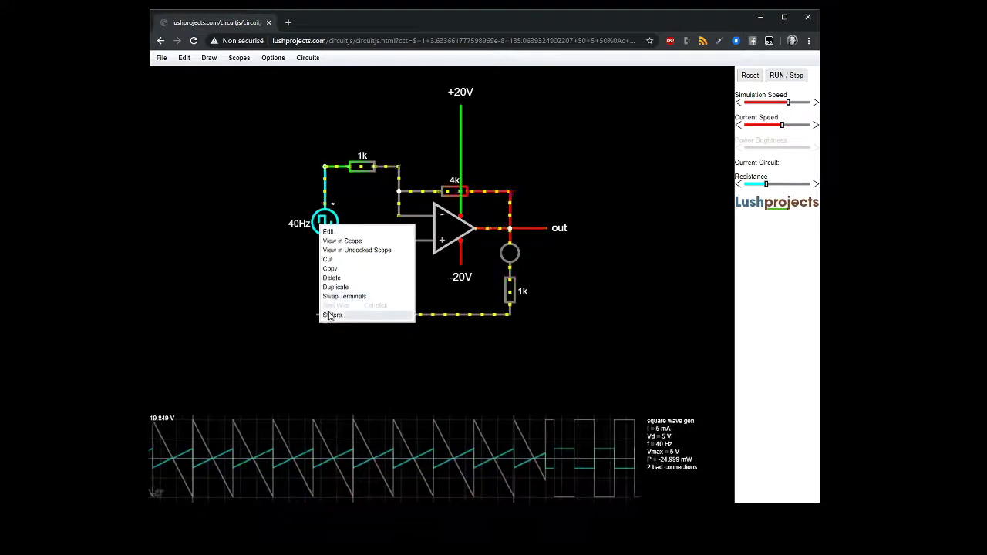
{"action": "left_click", "coordinate": [331, 315]}
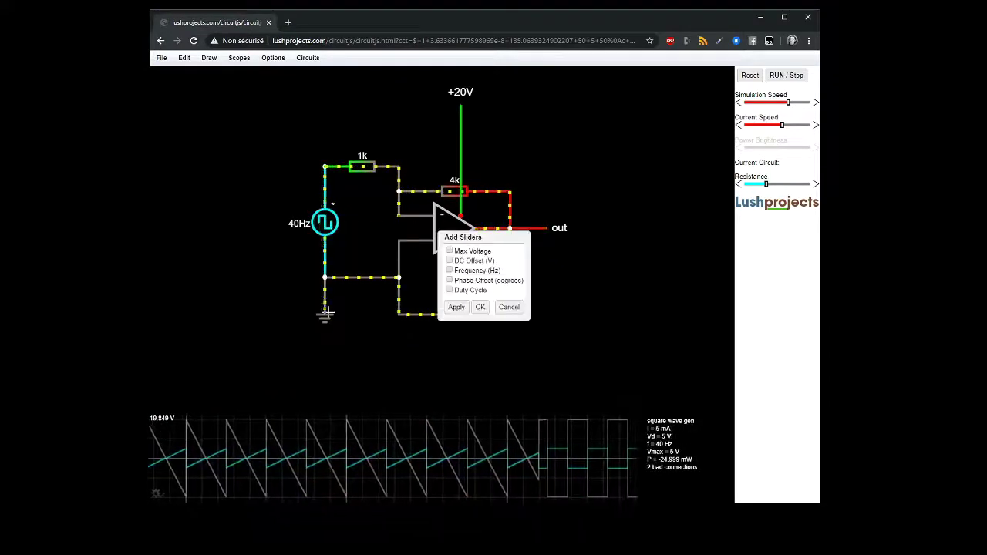
{"action": "left_click", "coordinate": [451, 271]}
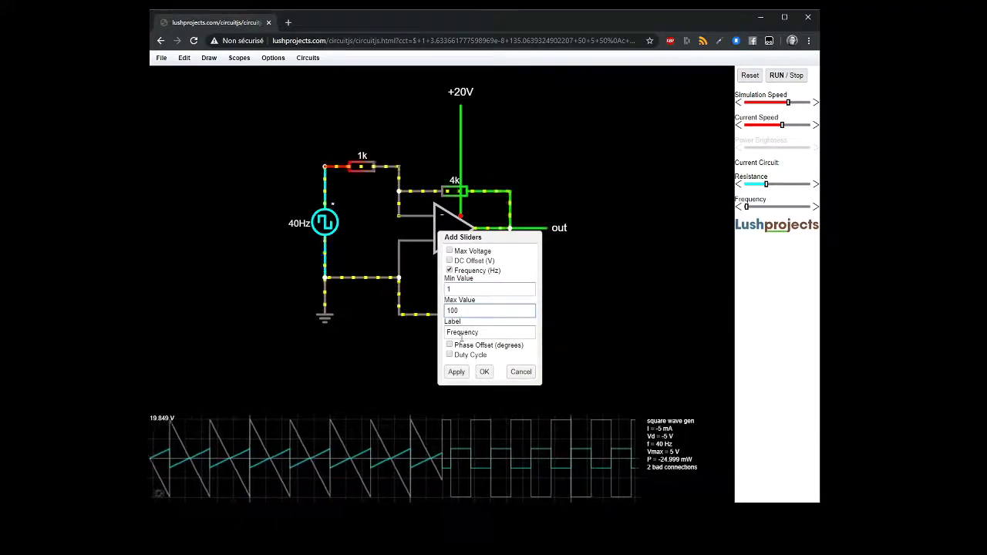
{"action": "left_click", "coordinate": [483, 373]}
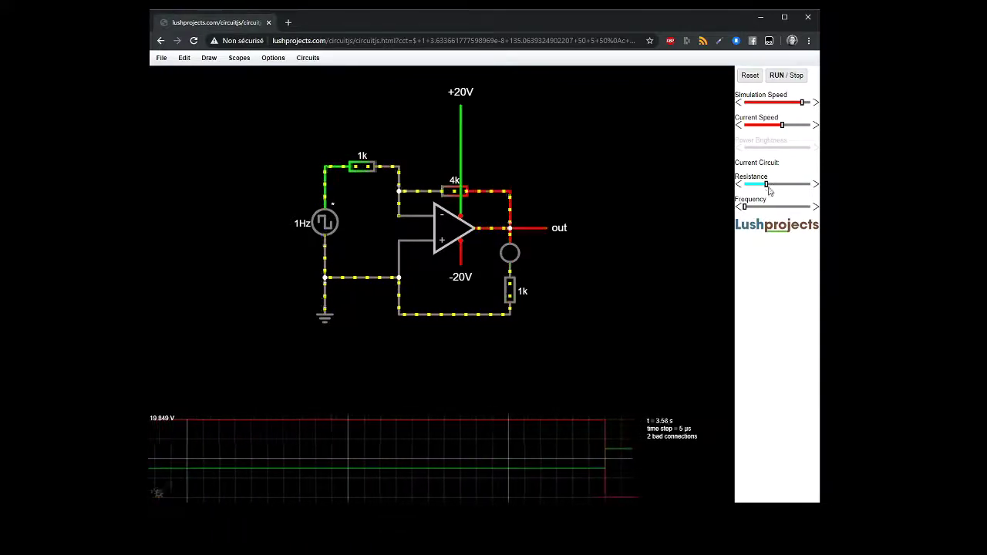
{"action": "left_click_drag", "start_coordinate": [768, 187], "coordinate": [765, 185]}
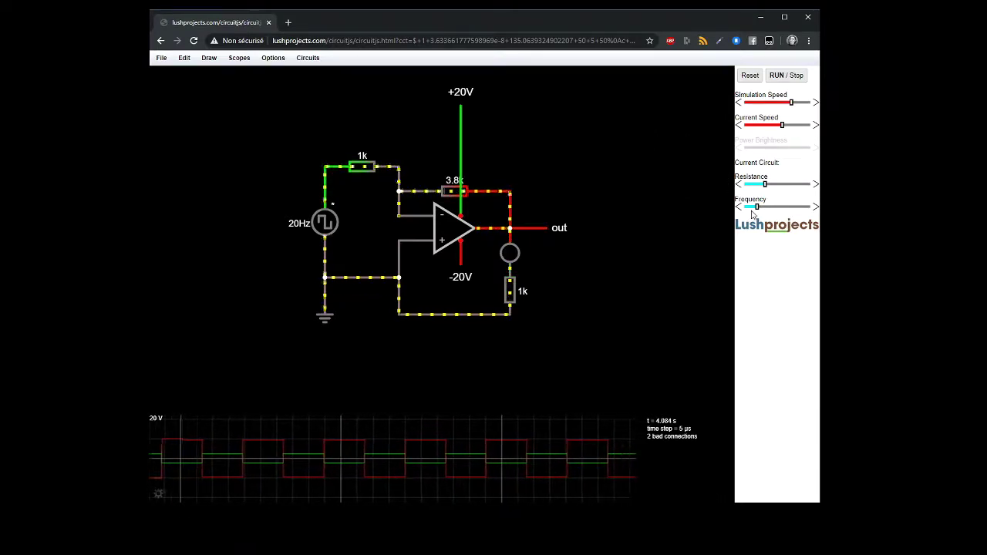
Change the input source's waveform to A/C.
{"action": "right_click", "coordinate": [333, 227]}
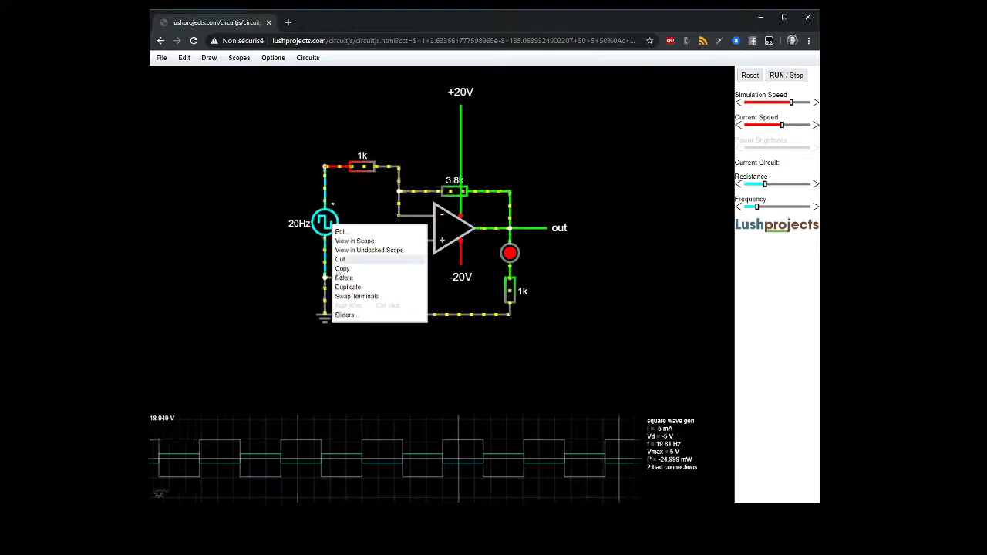
{"action": "left_click", "coordinate": [341, 232]}
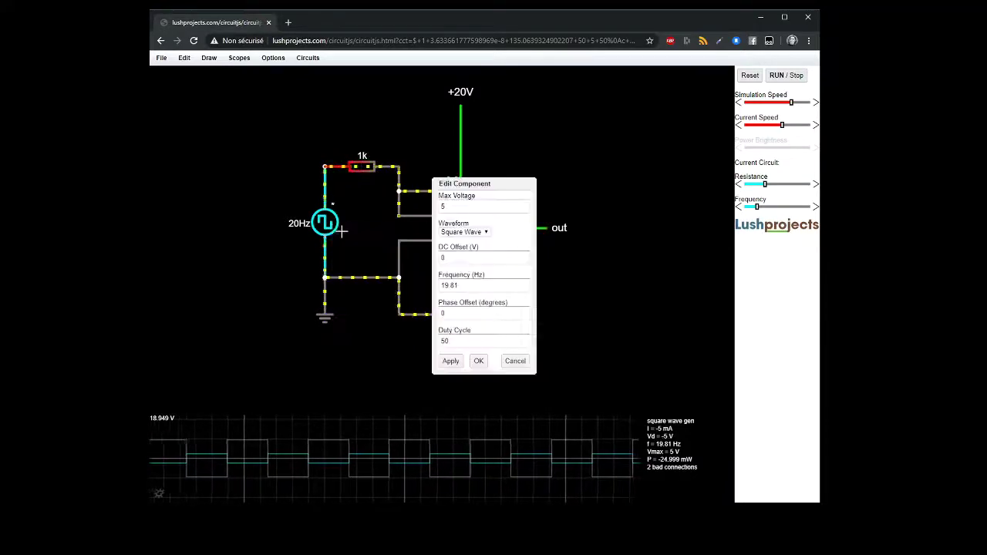
{"action": "left_click", "coordinate": [468, 253]}
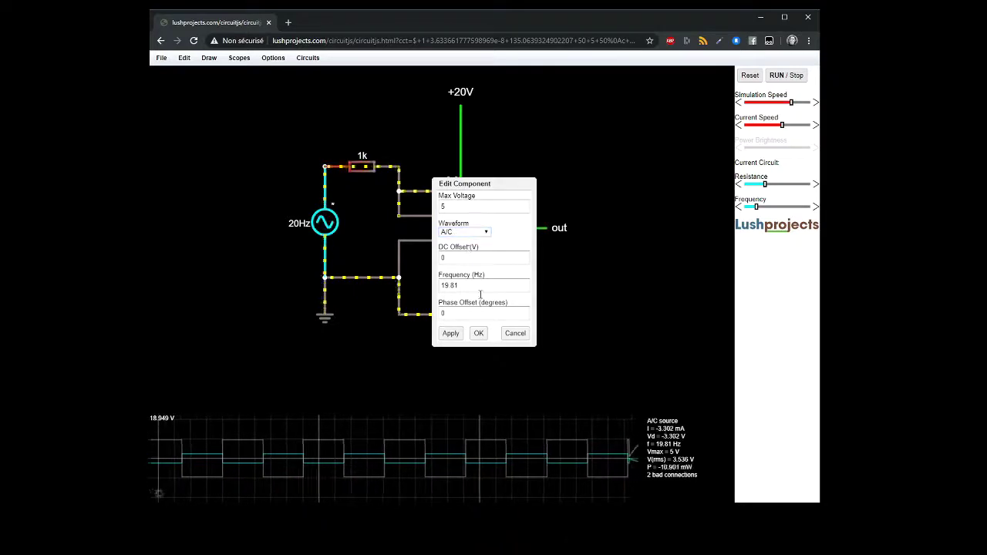
{"action": "left_click", "coordinate": [451, 335]}
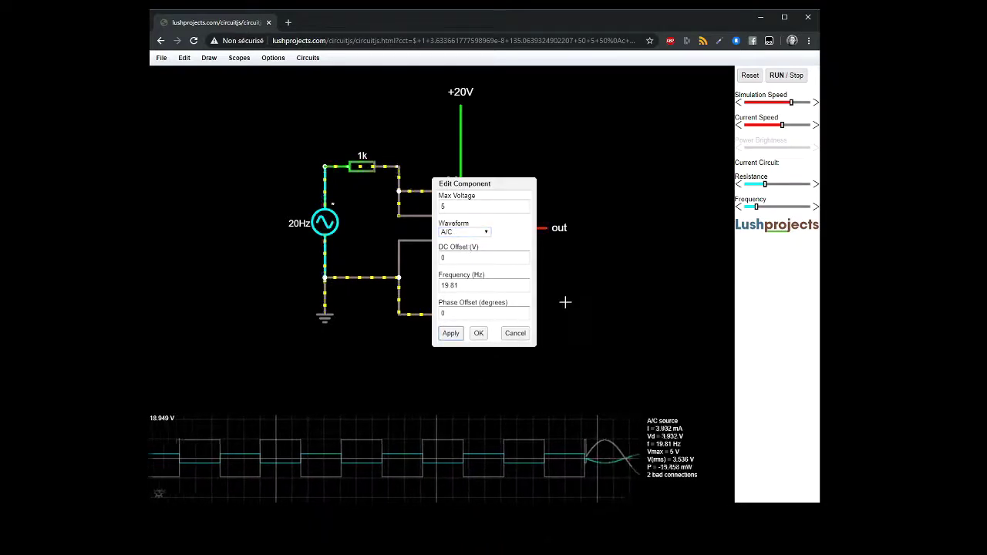
{"action": "left_click", "coordinate": [478, 333]}
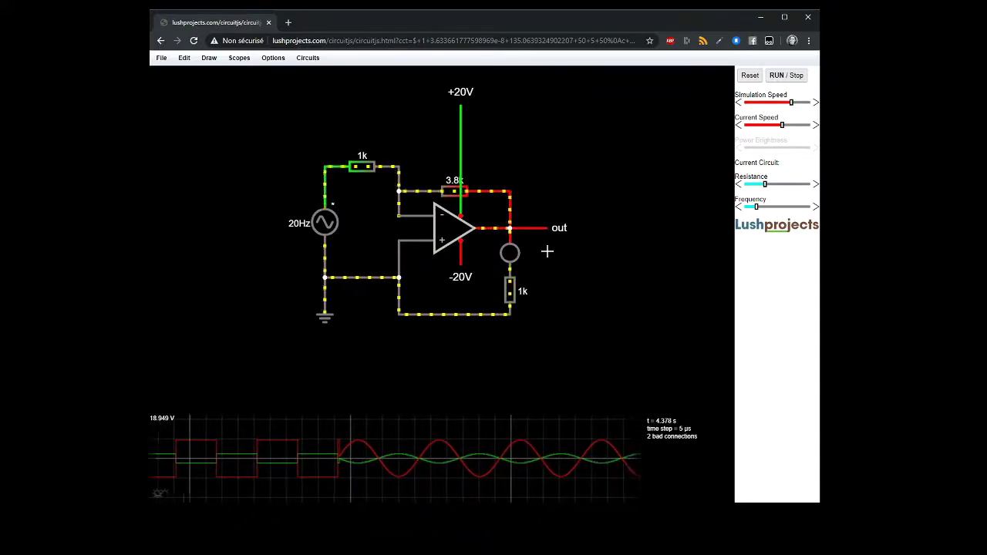
Place a second LED beside the first one in the opposite direction, moving the out terminal aside to make room.
{"action": "mouse_move", "coordinate": [511, 261]}
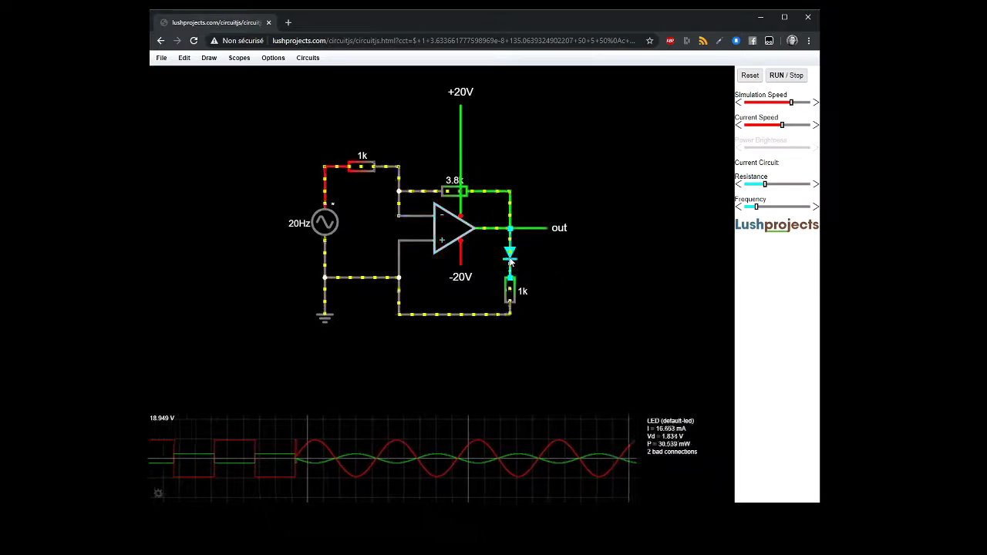
{"action": "left_click_drag", "start_coordinate": [511, 261], "coordinate": [584, 314]}
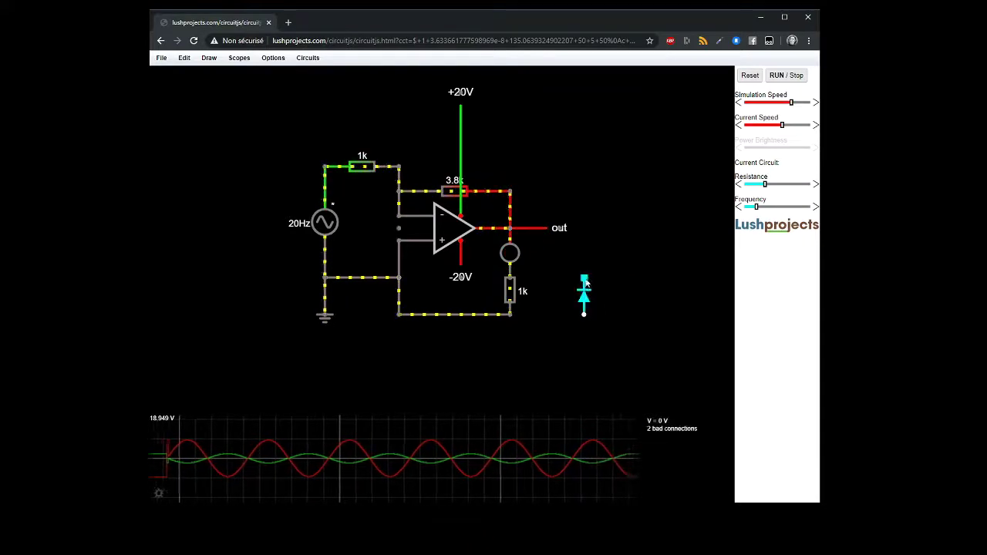
{"action": "left_click_drag", "start_coordinate": [584, 279], "coordinate": [534, 228]}
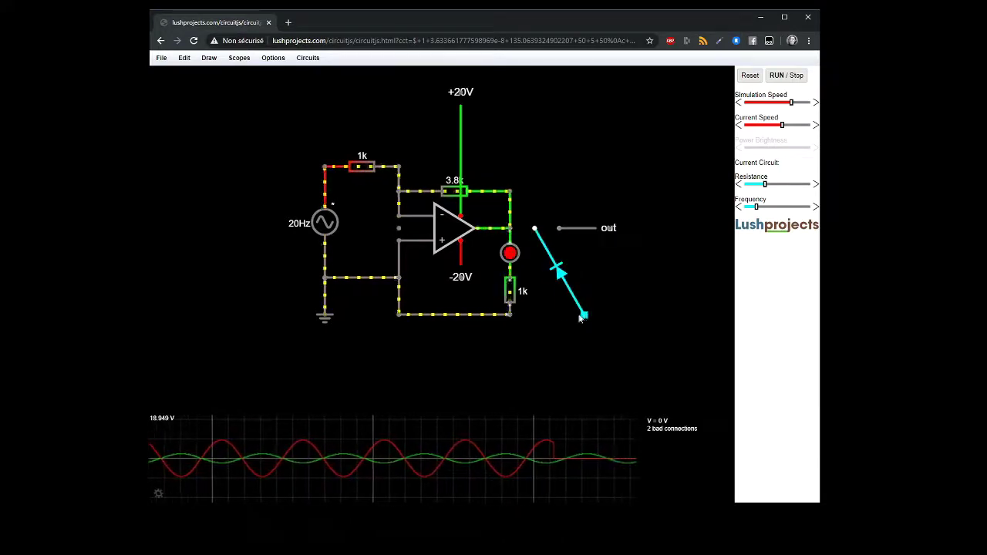
{"action": "left_click_drag", "start_coordinate": [584, 313], "coordinate": [536, 266]}
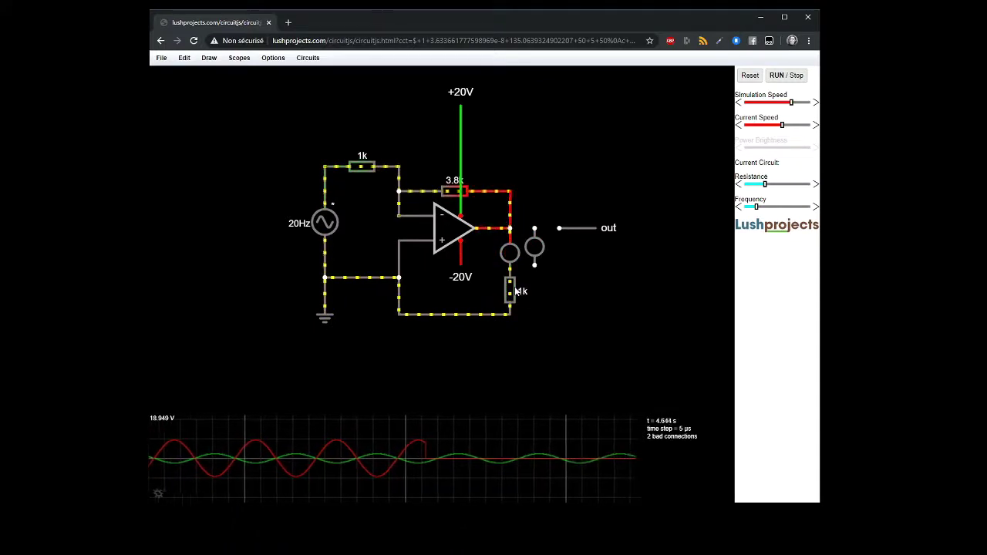
Add a 1k resistor below the second LED and wire the branch to the ground line, the op-amp's output and the out terminal.
{"action": "key", "text": "r"}
{"action": "left_click_drag", "start_coordinate": [535, 266], "coordinate": [535, 314]}
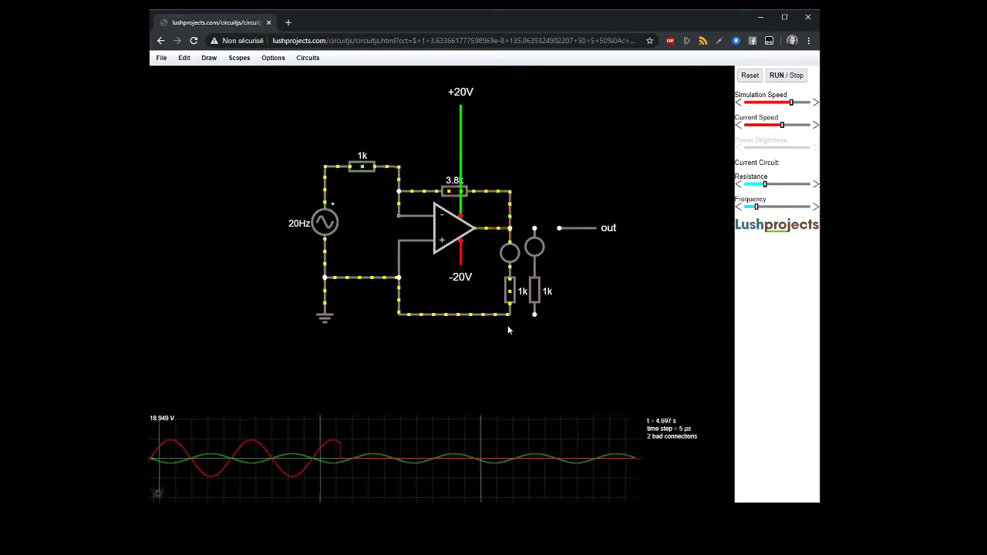
{"action": "key", "text": "w"}
{"action": "left_click_drag", "start_coordinate": [534, 313], "coordinate": [509, 314]}
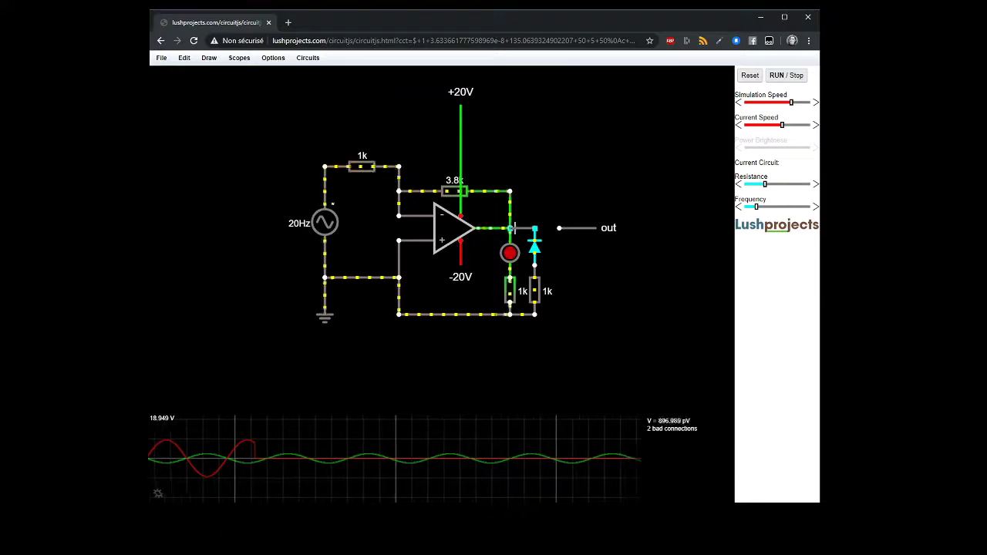
{"action": "left_click_drag", "start_coordinate": [547, 228], "coordinate": [559, 228]}
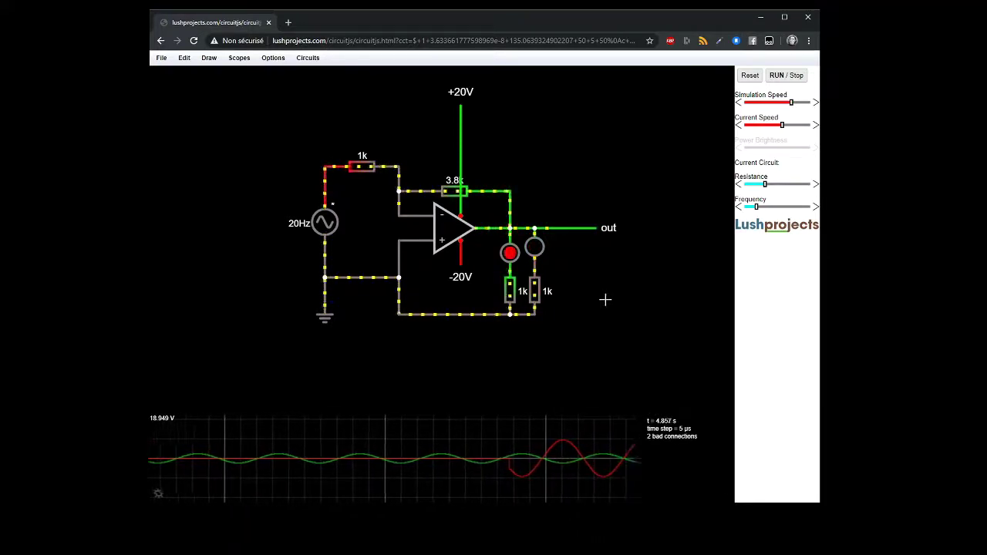
Make the second LED blue by setting its red value to 0 and its blue value to 1.
{"action": "right_click", "coordinate": [535, 248]}
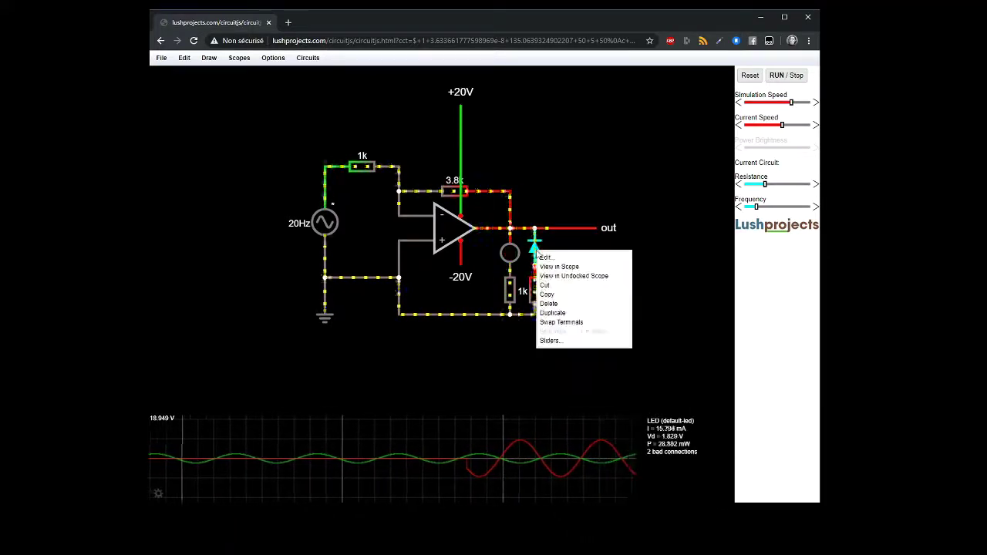
{"action": "left_click", "coordinate": [555, 260]}
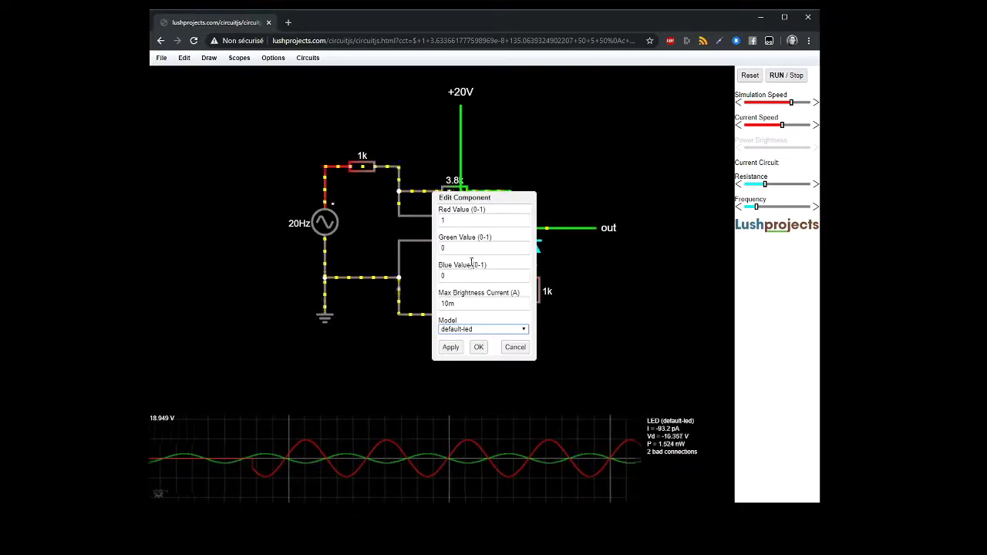
{"action": "left_click", "coordinate": [444, 220]}
{"action": "key", "text": "BackSpace"}
{"action": "type", "text": "0"}
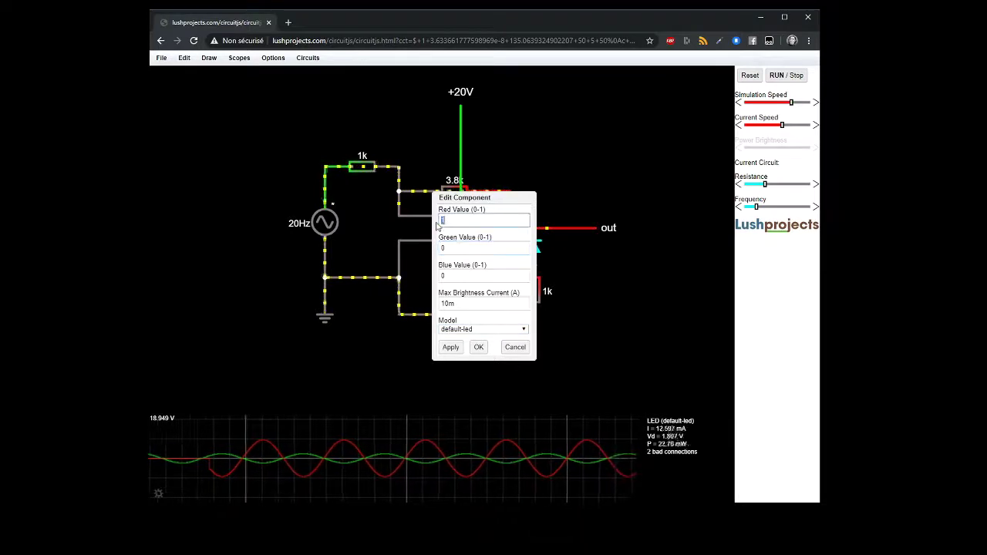
{"action": "left_click", "coordinate": [450, 276]}
{"action": "key", "text": "BackSpace"}
{"action": "type", "text": "1"}
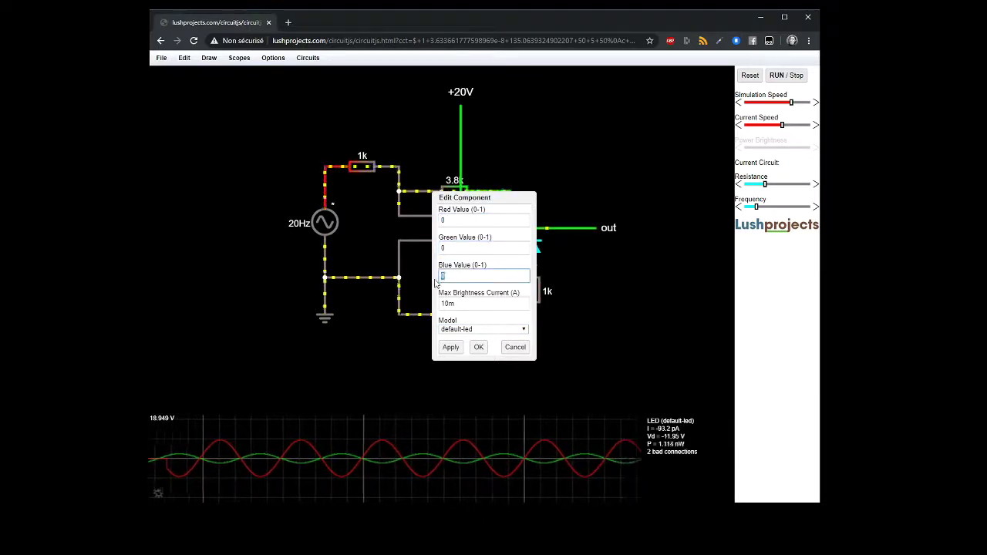
{"action": "left_click", "coordinate": [454, 348]}
{"action": "left_click", "coordinate": [479, 347]}
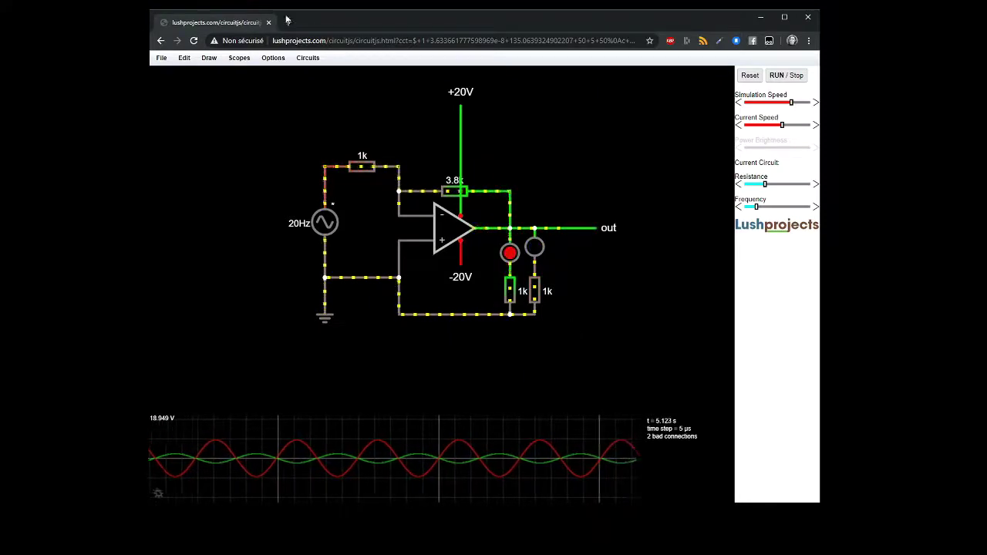
Export the circuit as a link, create a short URL for it, select the URL text and close the export dialog.
{"action": "left_click", "coordinate": [161, 58]}
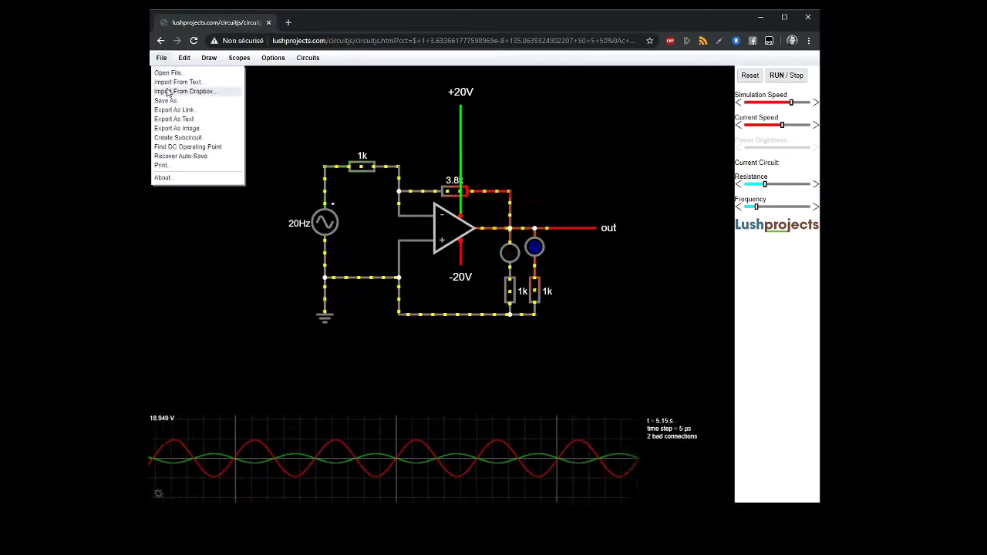
{"action": "left_click", "coordinate": [181, 111]}
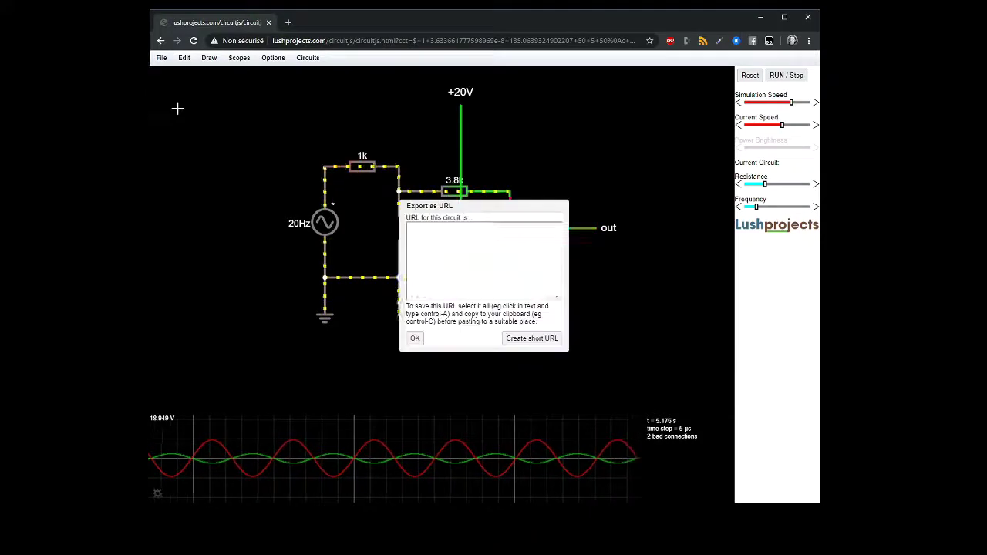
{"action": "left_click", "coordinate": [532, 339]}
{"action": "left_click_drag", "start_coordinate": [508, 233], "coordinate": [453, 232]}
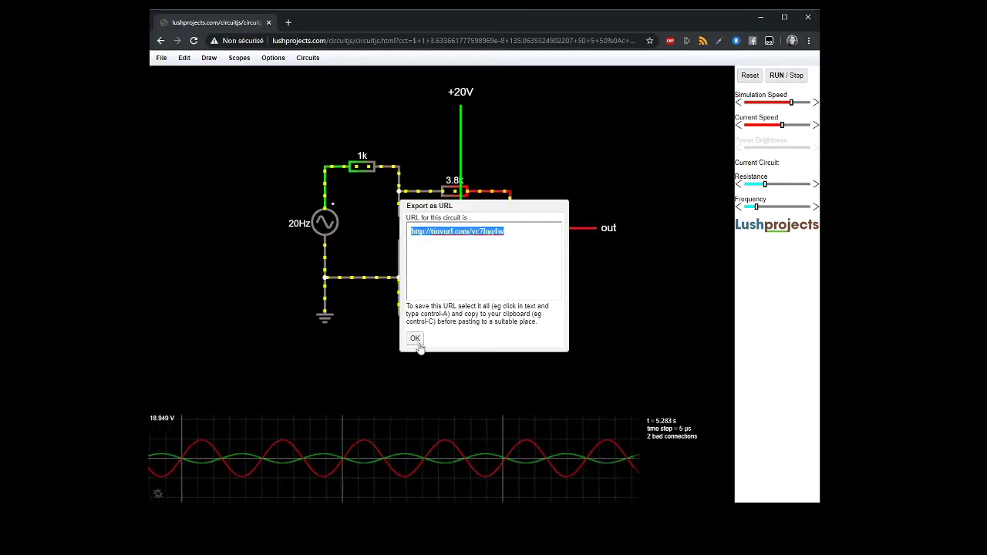
{"action": "left_click", "coordinate": [417, 343]}
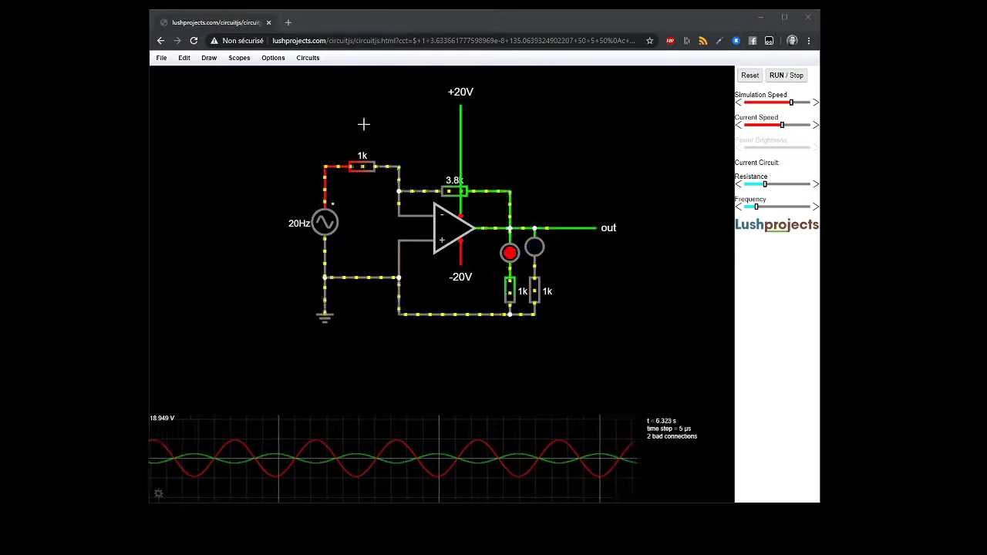
{"action": "left_click", "coordinate": [305, 59]}
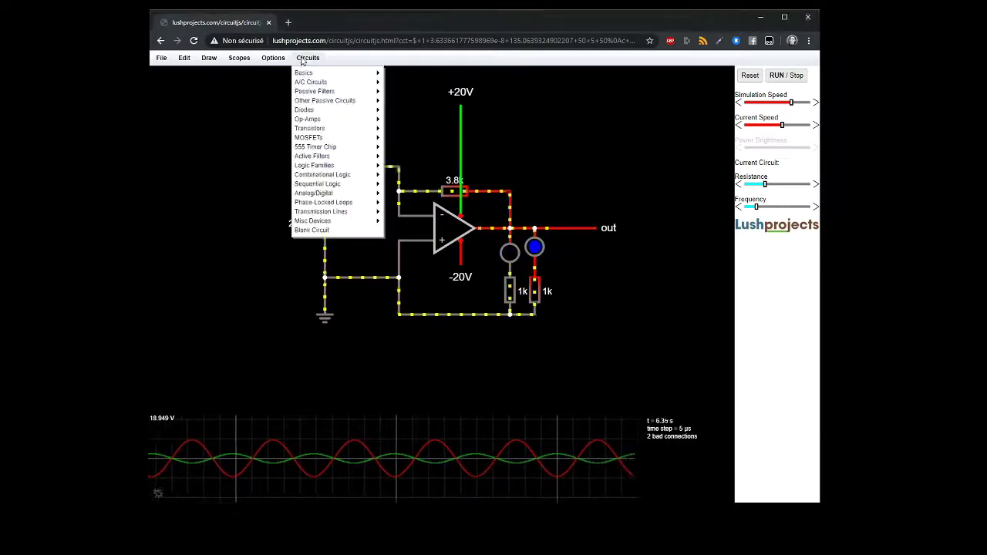
{"action": "mouse_move", "coordinate": [319, 122]}
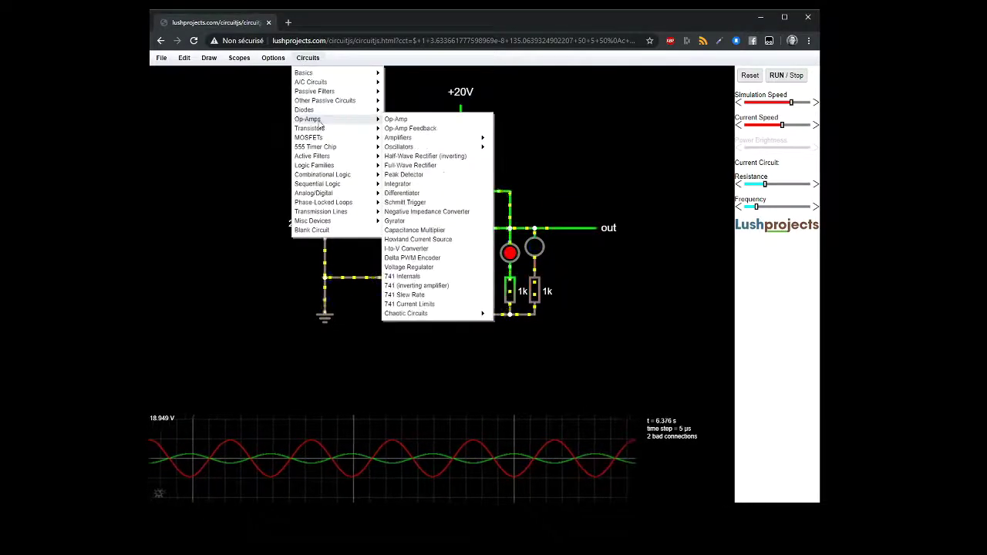
{"action": "left_click", "coordinate": [245, 118]}
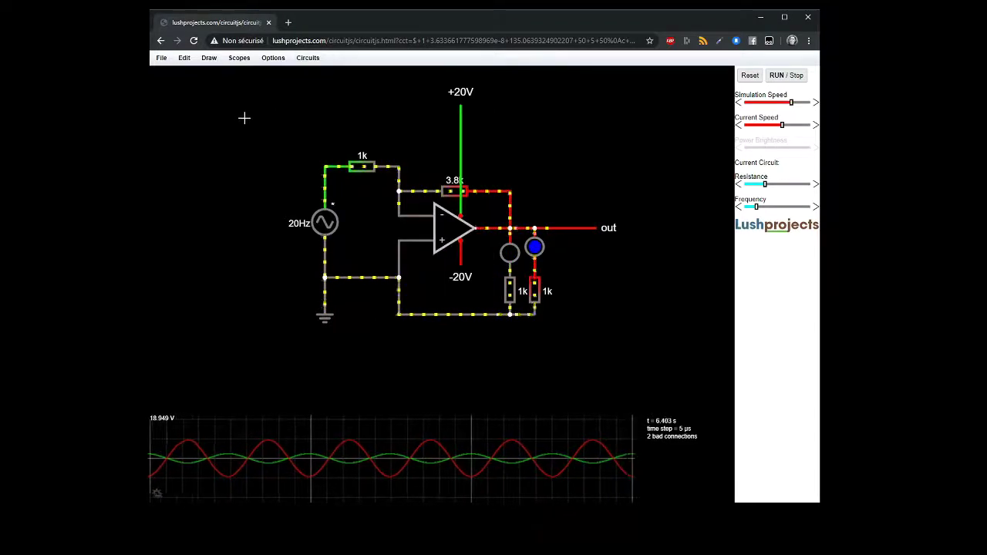